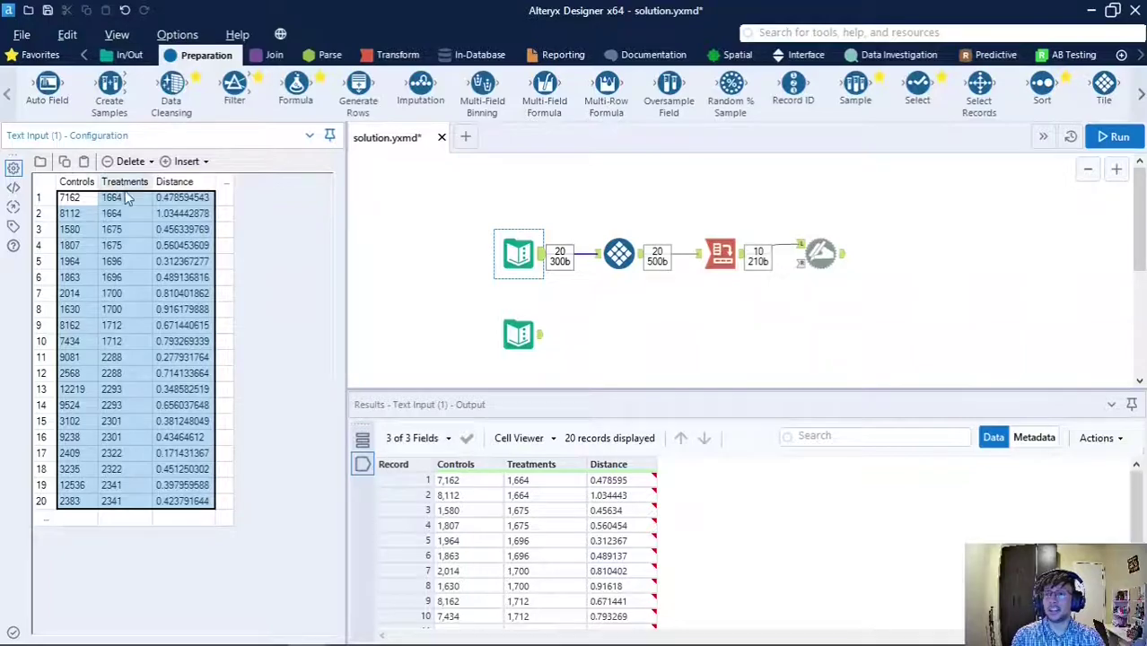
Examine how the store numbers repeat in the Treatments column of the upper Text Input's source data.
{"action": "left_click", "coordinate": [123, 234]}
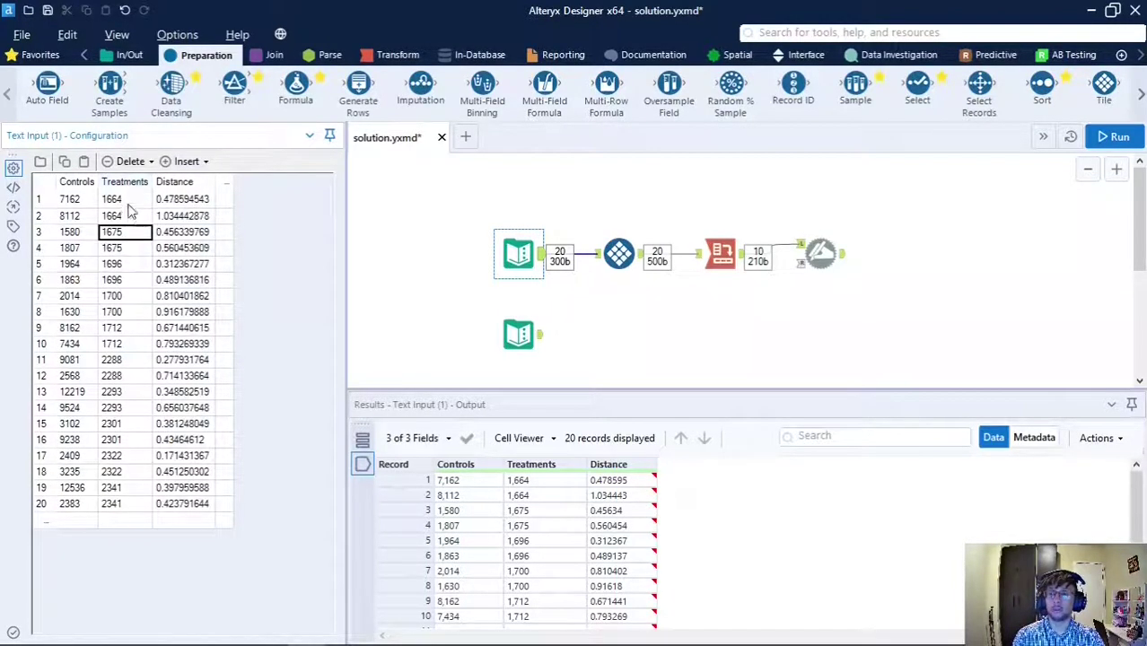
{"action": "left_click", "coordinate": [128, 203]}
{"action": "left_click", "coordinate": [126, 222]}
{"action": "left_click", "coordinate": [124, 255]}
{"action": "left_click", "coordinate": [124, 270]}
{"action": "left_click", "coordinate": [127, 286]}
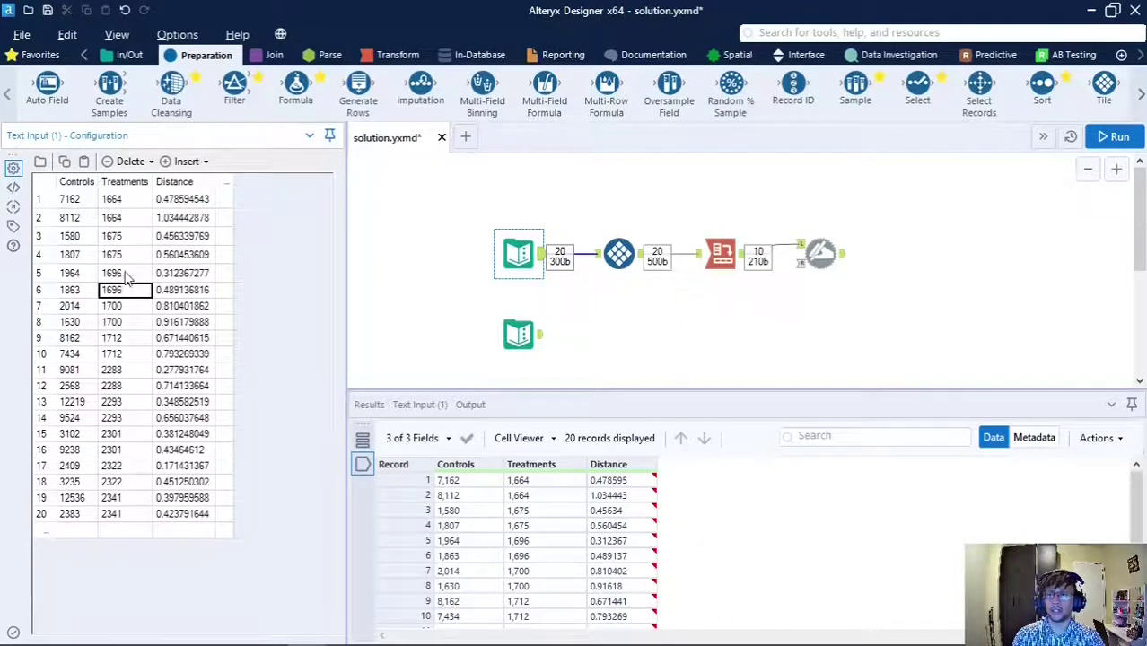
{"action": "left_click", "coordinate": [127, 218]}
{"action": "left_click", "coordinate": [126, 237]}
{"action": "left_click", "coordinate": [123, 256]}
{"action": "left_click", "coordinate": [125, 273]}
Compare the Controls values paired with treatment store 1664 in the first two rows of the source data.
{"action": "left_click", "coordinate": [126, 199]}
{"action": "left_click", "coordinate": [75, 199]}
{"action": "left_click", "coordinate": [125, 199]}
{"action": "left_click", "coordinate": [126, 217]}
{"action": "left_click", "coordinate": [121, 199]}
{"action": "left_click", "coordinate": [118, 219]}
{"action": "left_click", "coordinate": [81, 199]}
{"action": "left_click", "coordinate": [79, 217]}
{"action": "left_click", "coordinate": [82, 200]}
{"action": "left_click", "coordinate": [81, 215]}
{"action": "left_click", "coordinate": [79, 200]}
{"action": "left_click", "coordinate": [122, 202]}
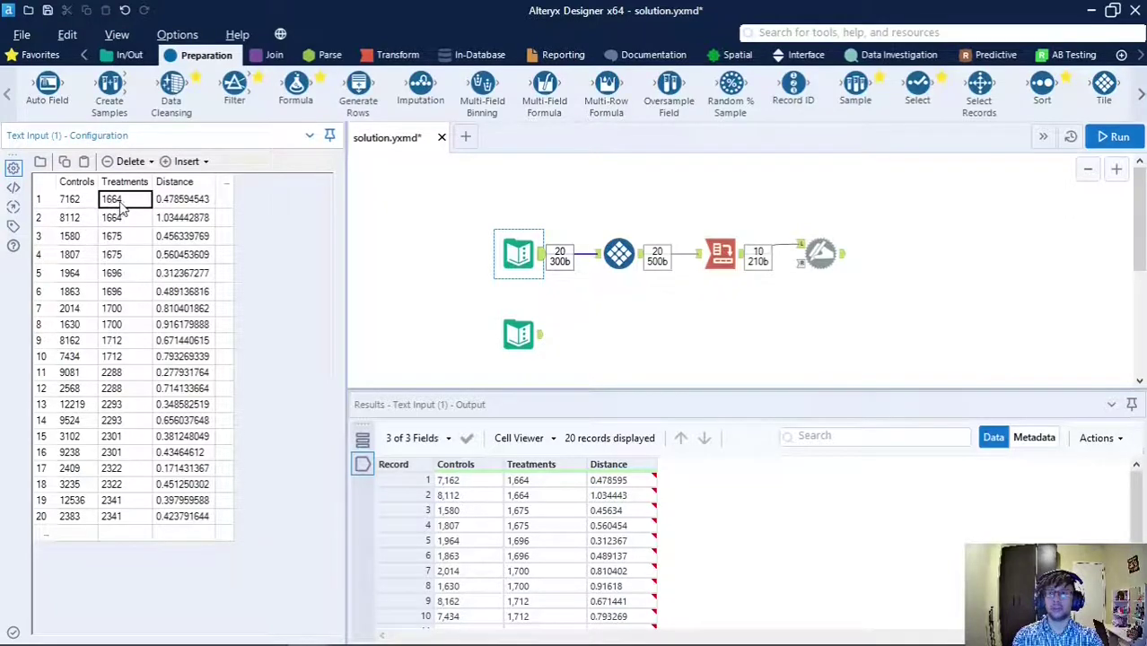
{"action": "left_click", "coordinate": [124, 218]}
{"action": "left_click", "coordinate": [72, 199]}
{"action": "left_click", "coordinate": [72, 217]}
{"action": "left_click", "coordinate": [122, 202]}
{"action": "left_click", "coordinate": [124, 218]}
{"action": "left_click", "coordinate": [124, 200]}
{"action": "left_click", "coordinate": [122, 218]}
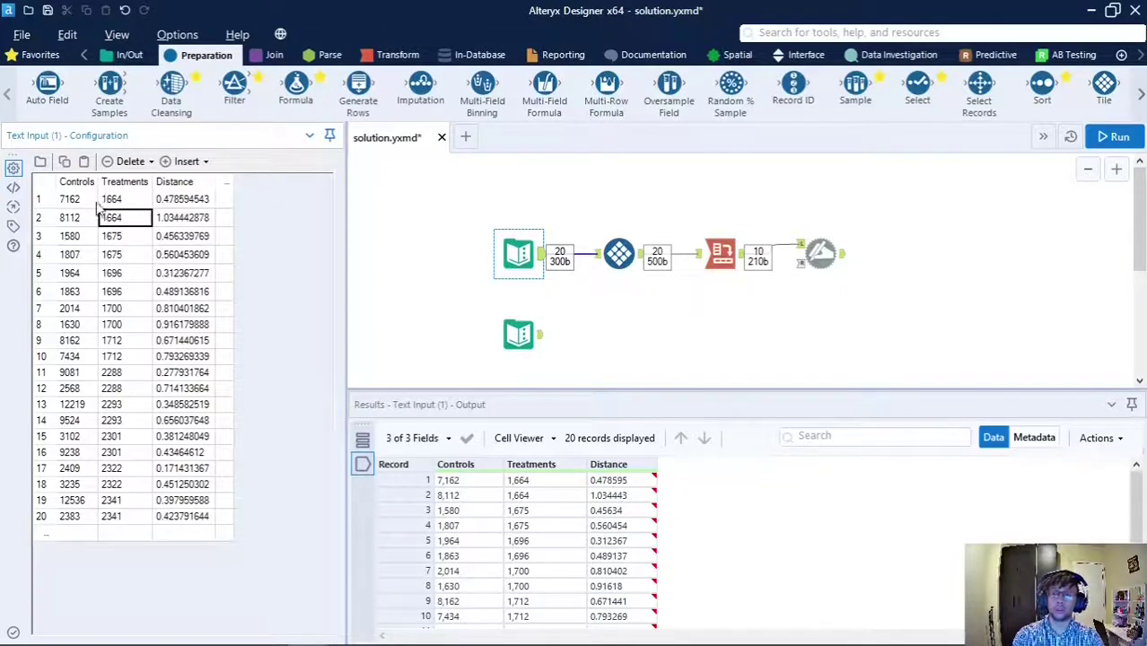
{"action": "left_click", "coordinate": [78, 201]}
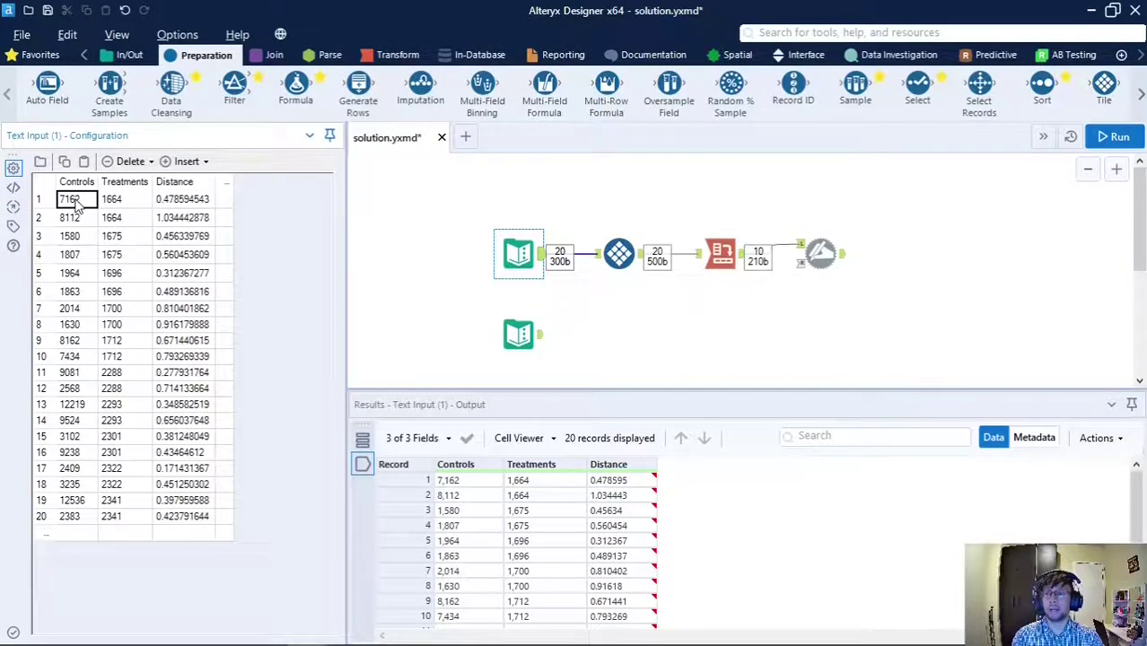
{"action": "left_click", "coordinate": [75, 221]}
{"action": "left_click", "coordinate": [77, 206]}
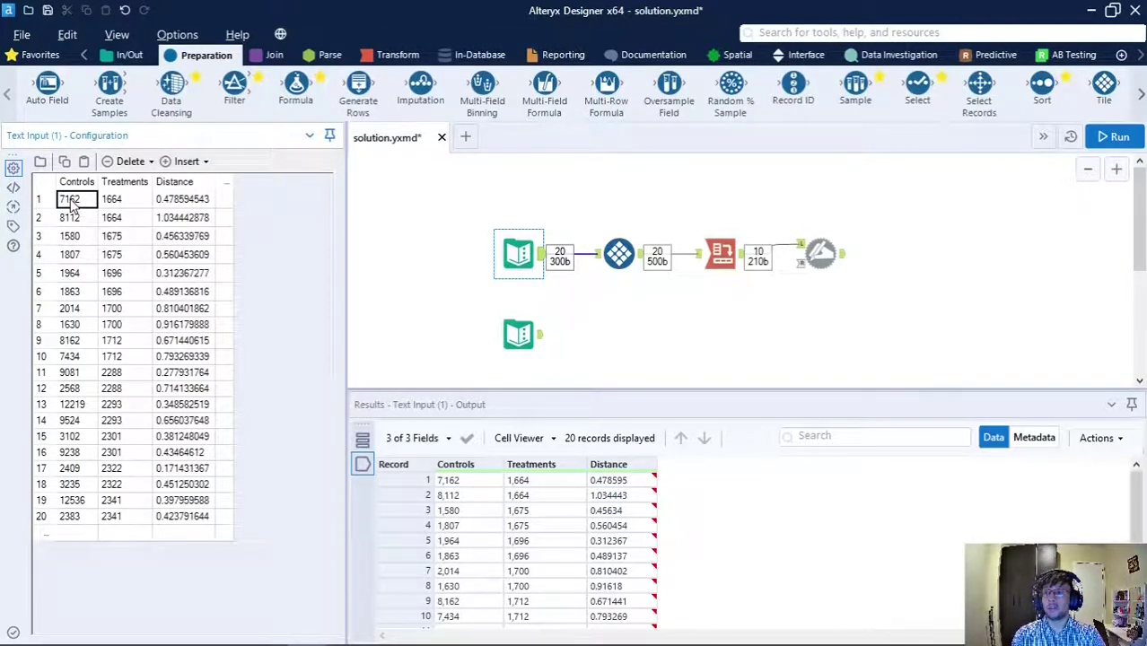
{"action": "left_click", "coordinate": [124, 218]}
Examine the expected output in the lower Text Input, comparing Treatments with Control Store 1 and Control Store 2.
{"action": "left_click", "coordinate": [517, 356]}
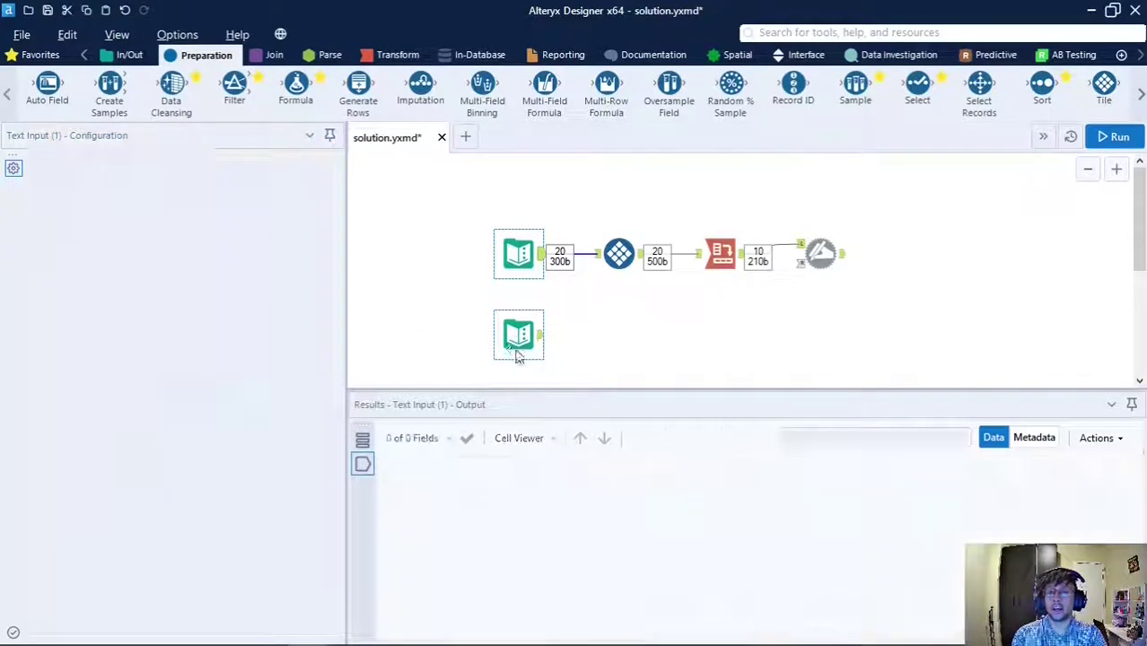
{"action": "left_click_drag", "start_coordinate": [77, 198], "coordinate": [219, 345]}
{"action": "left_click", "coordinate": [73, 205]}
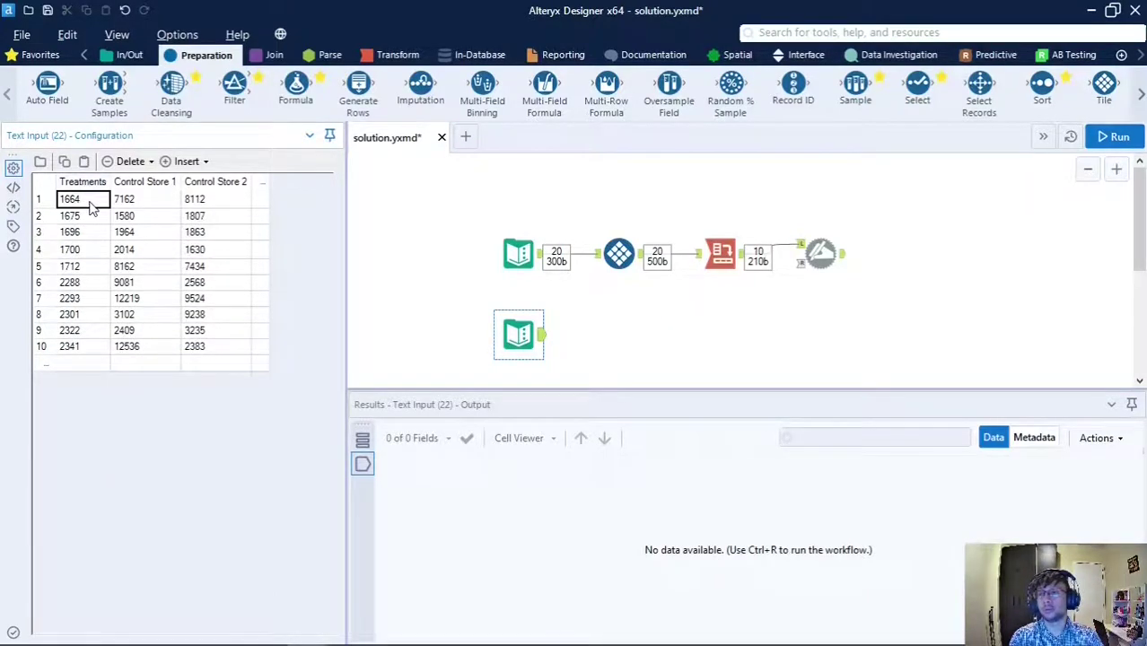
{"action": "left_click", "coordinate": [86, 219]}
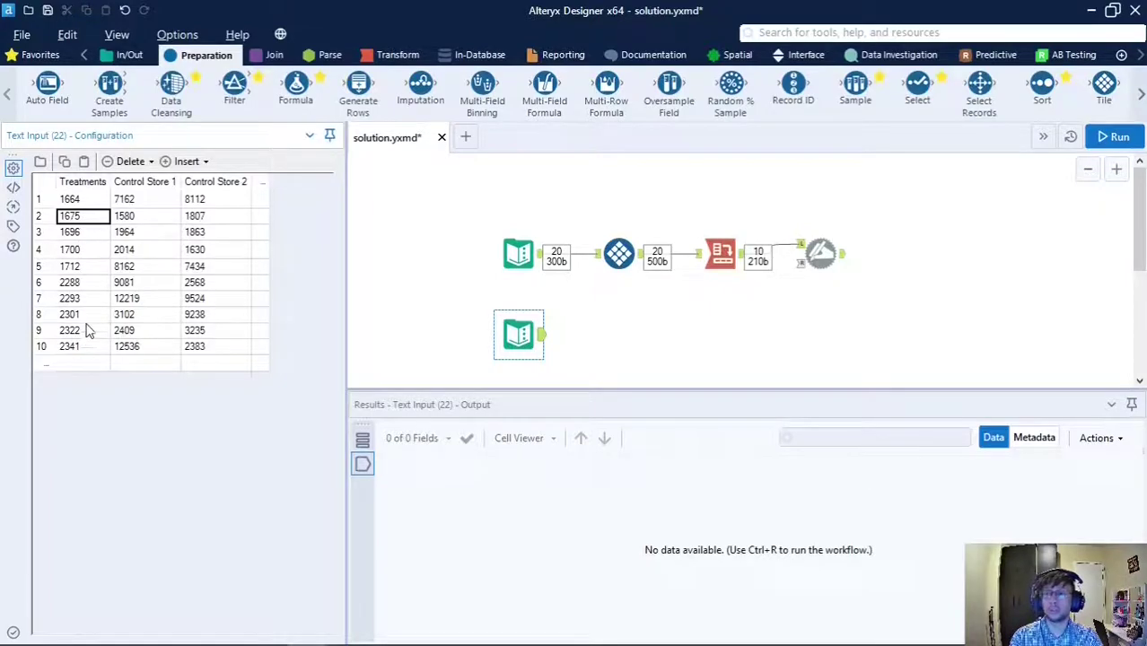
{"action": "left_click", "coordinate": [126, 206]}
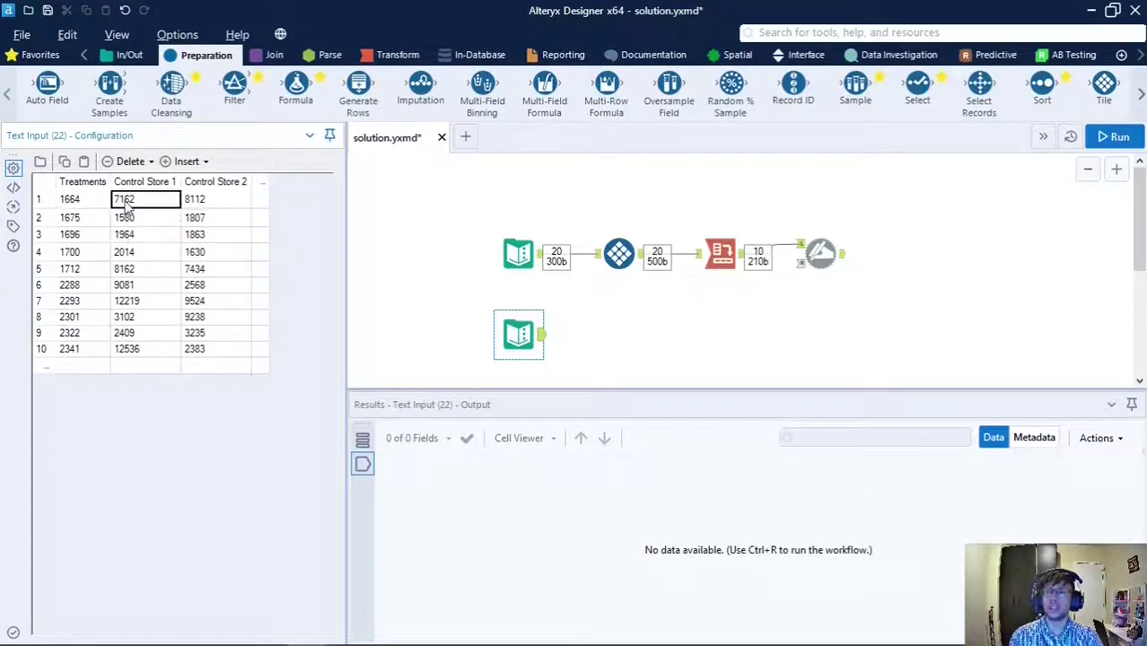
{"action": "left_click", "coordinate": [215, 203]}
{"action": "left_click", "coordinate": [146, 203]}
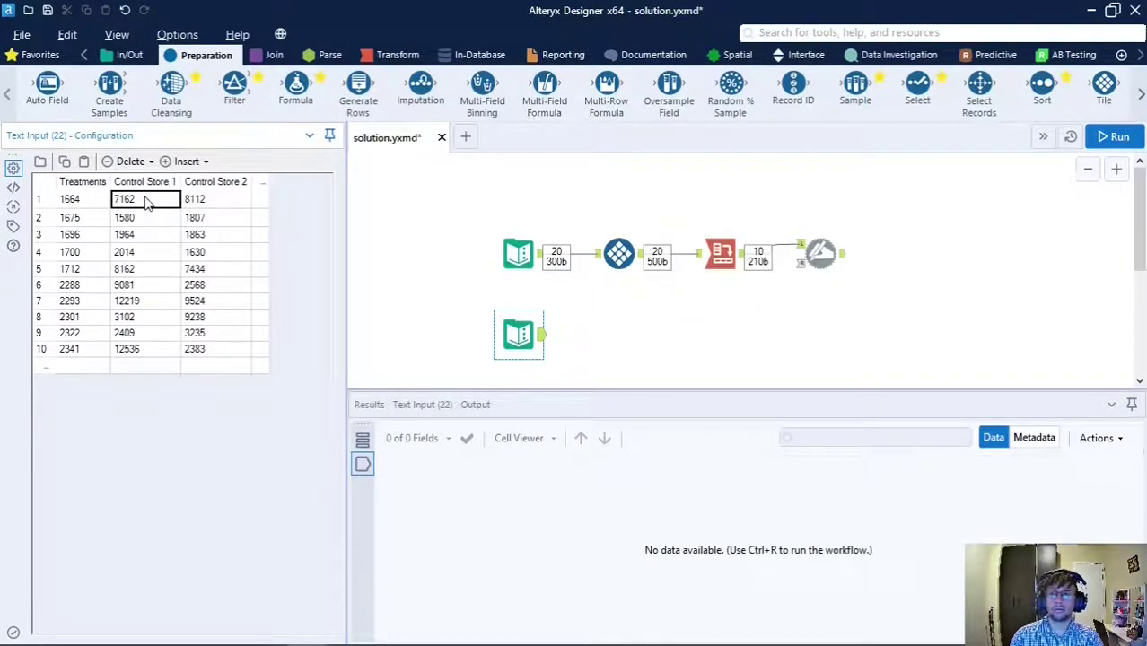
{"action": "left_click", "coordinate": [90, 203]}
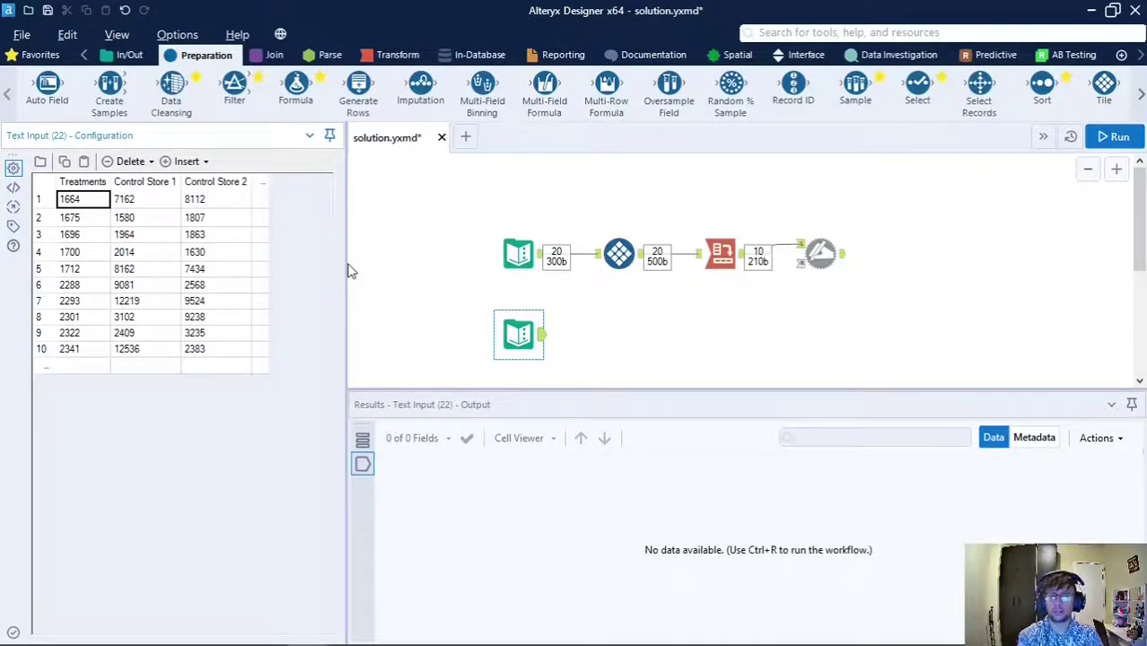
Locate the Cross Tab tool and check the source data's Controls values that have to move into columns.
{"action": "left_click", "coordinate": [398, 59]}
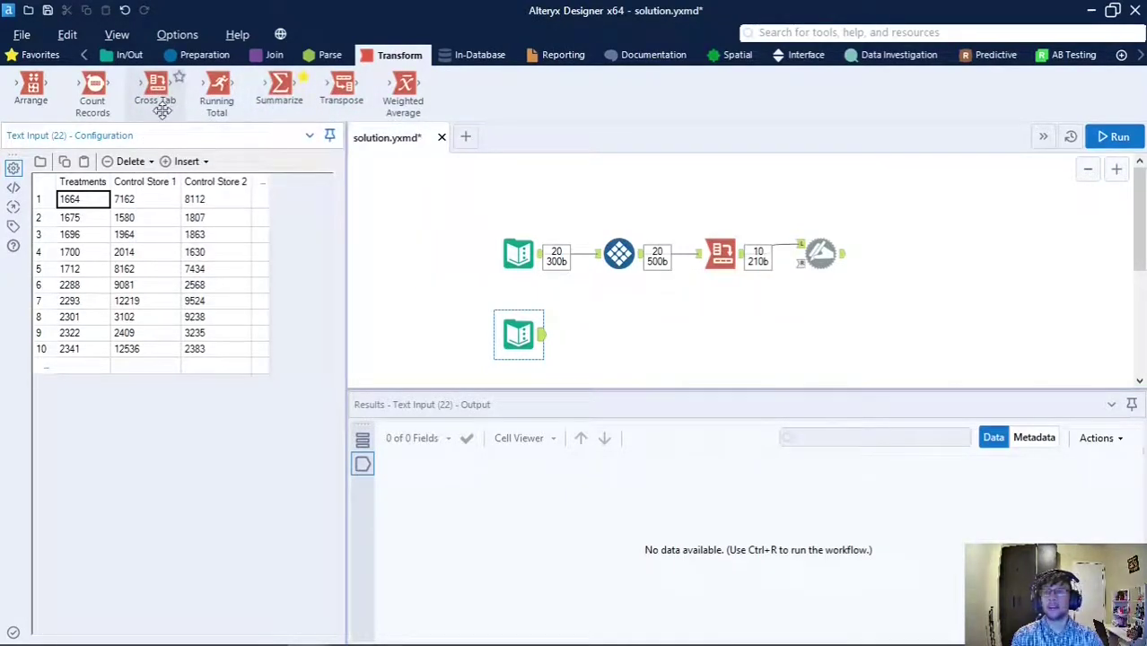
{"action": "left_click", "coordinate": [519, 255]}
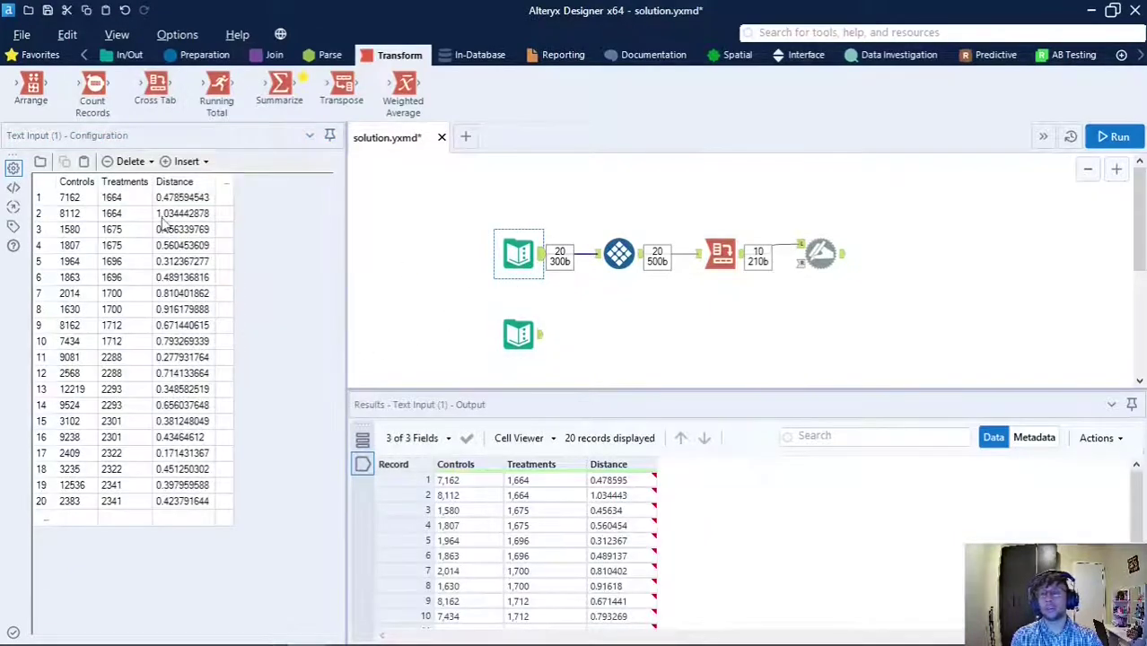
{"action": "left_click", "coordinate": [125, 202]}
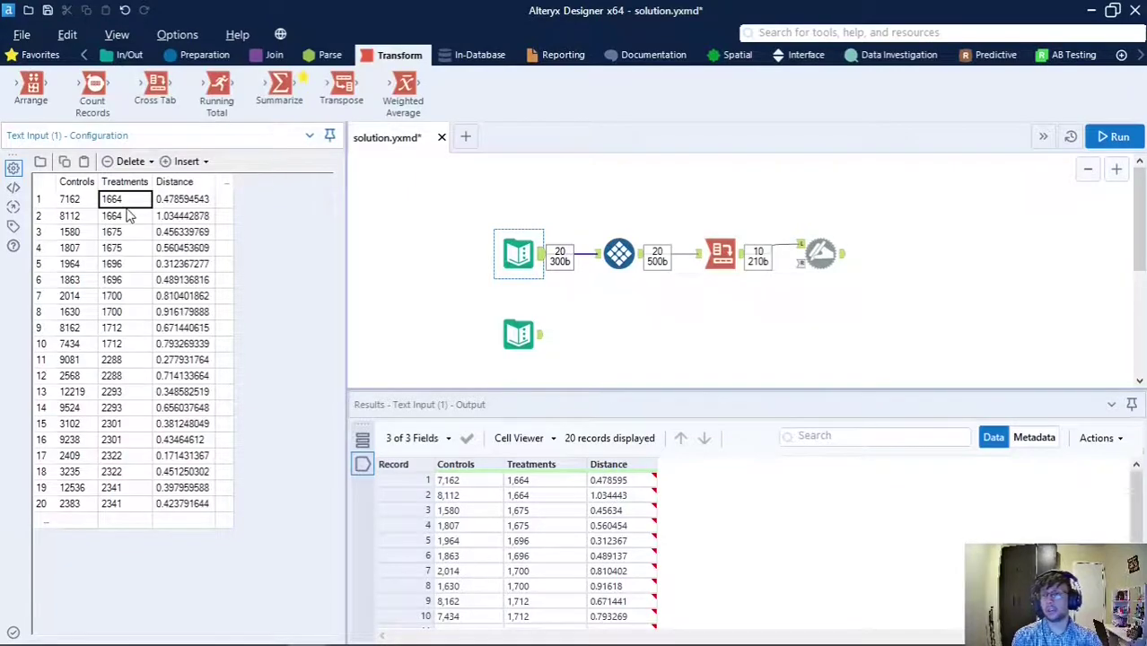
{"action": "left_click", "coordinate": [86, 200]}
{"action": "left_click", "coordinate": [79, 221]}
{"action": "left_click", "coordinate": [83, 202]}
{"action": "left_click", "coordinate": [81, 220]}
{"action": "left_click", "coordinate": [83, 201]}
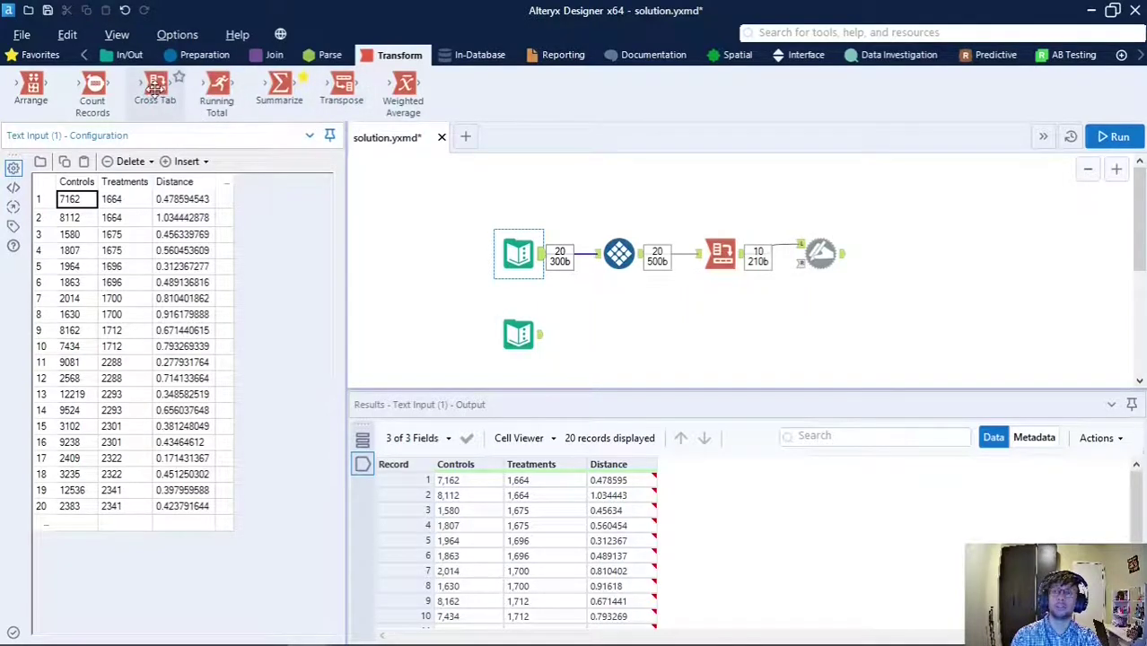
{"action": "mouse_move", "coordinate": [154, 94]}
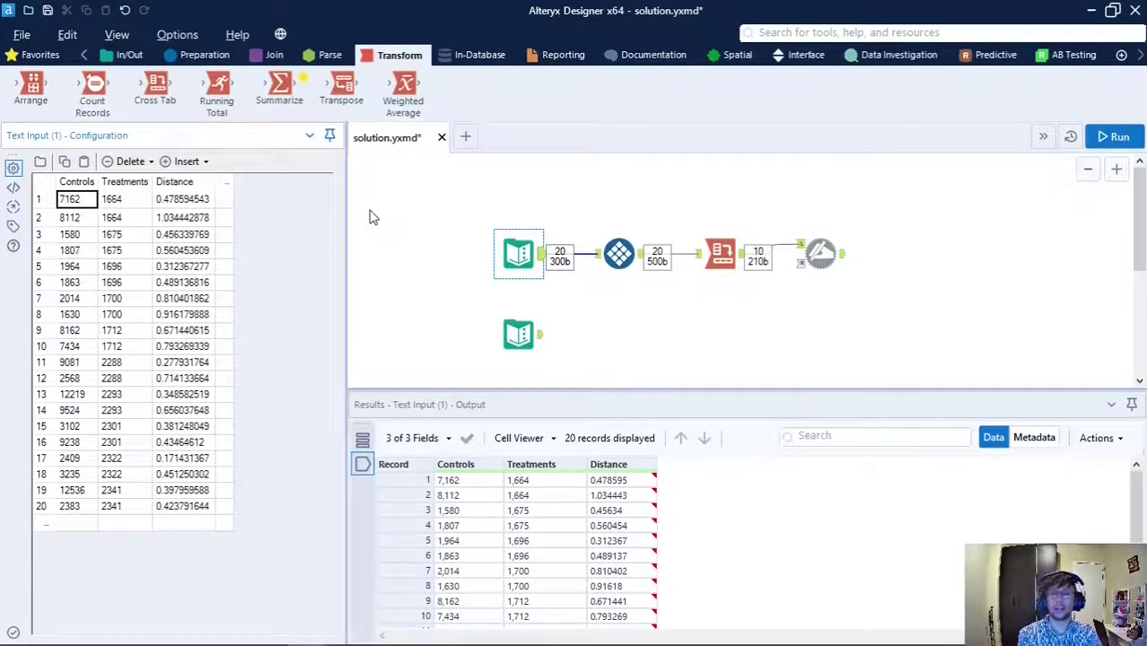
Compare the expected output's column layout with the Controls rows of the source data.
{"action": "left_click", "coordinate": [518, 335]}
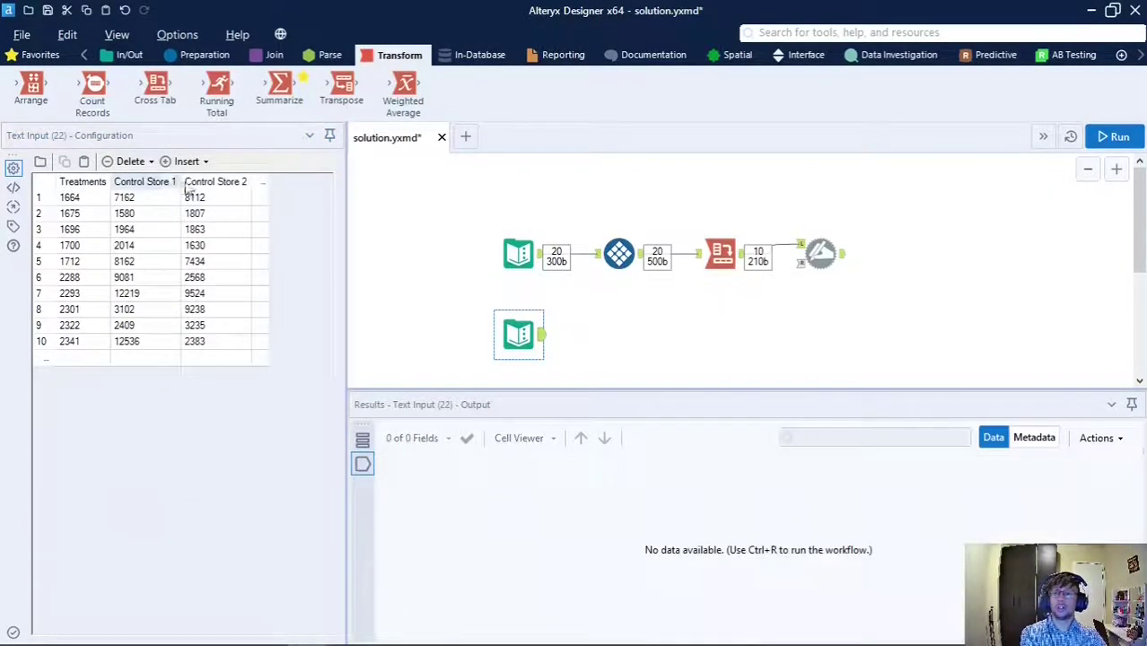
{"action": "left_click", "coordinate": [77, 198]}
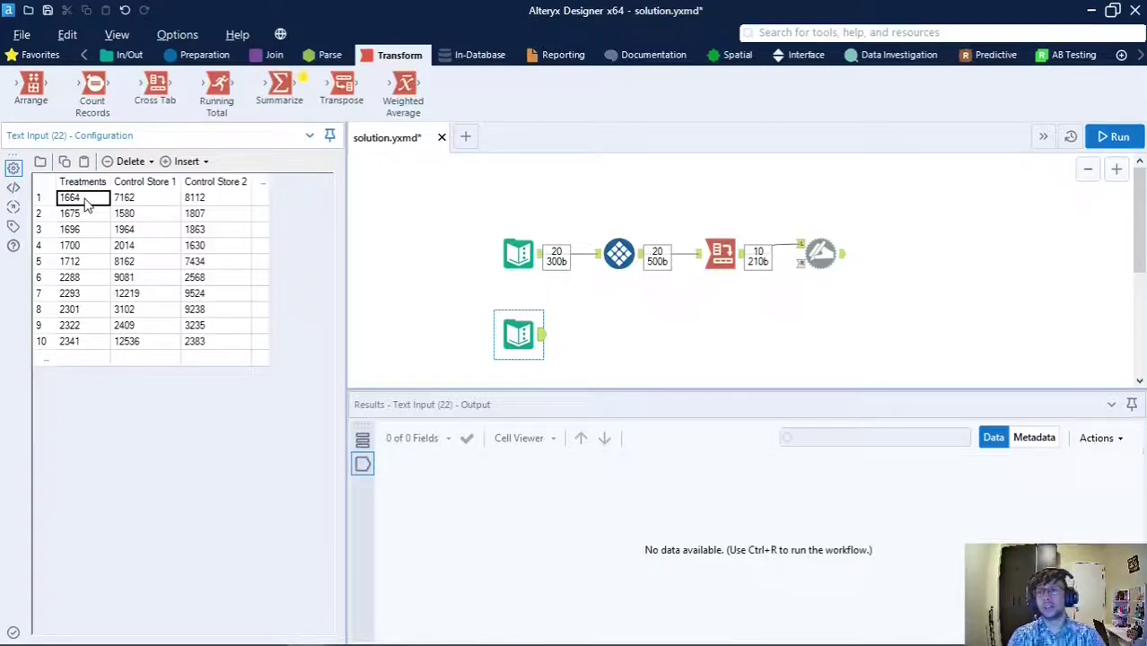
{"action": "left_click", "coordinate": [528, 260]}
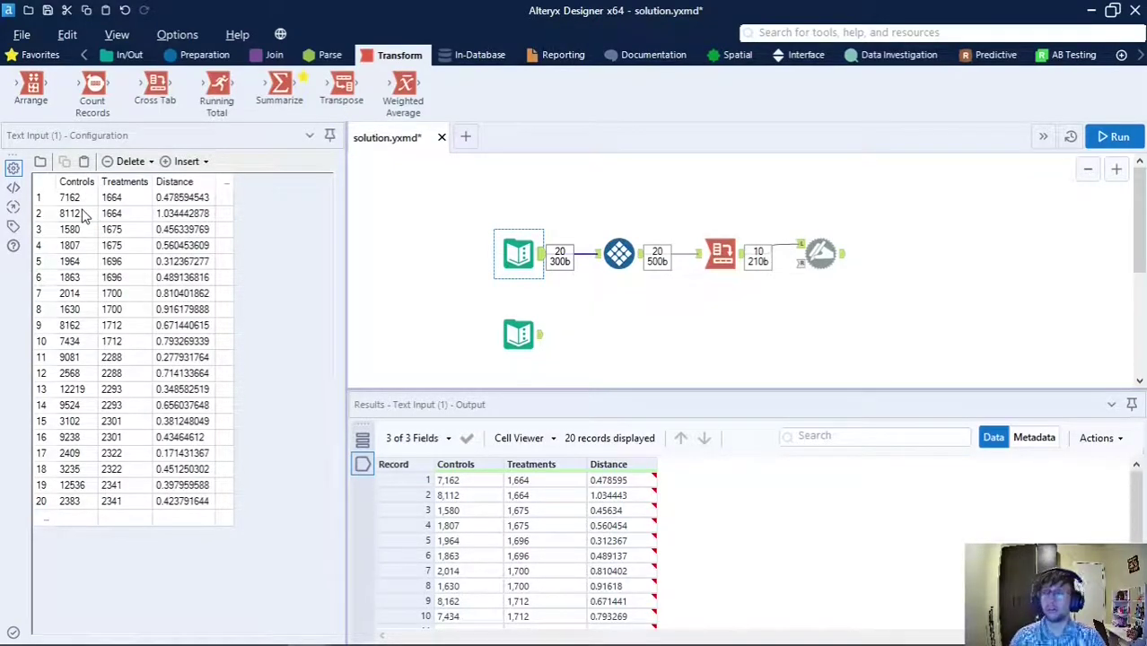
{"action": "left_click", "coordinate": [70, 246]}
Add a Cross Tab connected to the source Text Input, using Treatments as column headers and Controls as values for new columns.
{"action": "left_click_drag", "start_coordinate": [155, 87], "coordinate": [630, 323]}
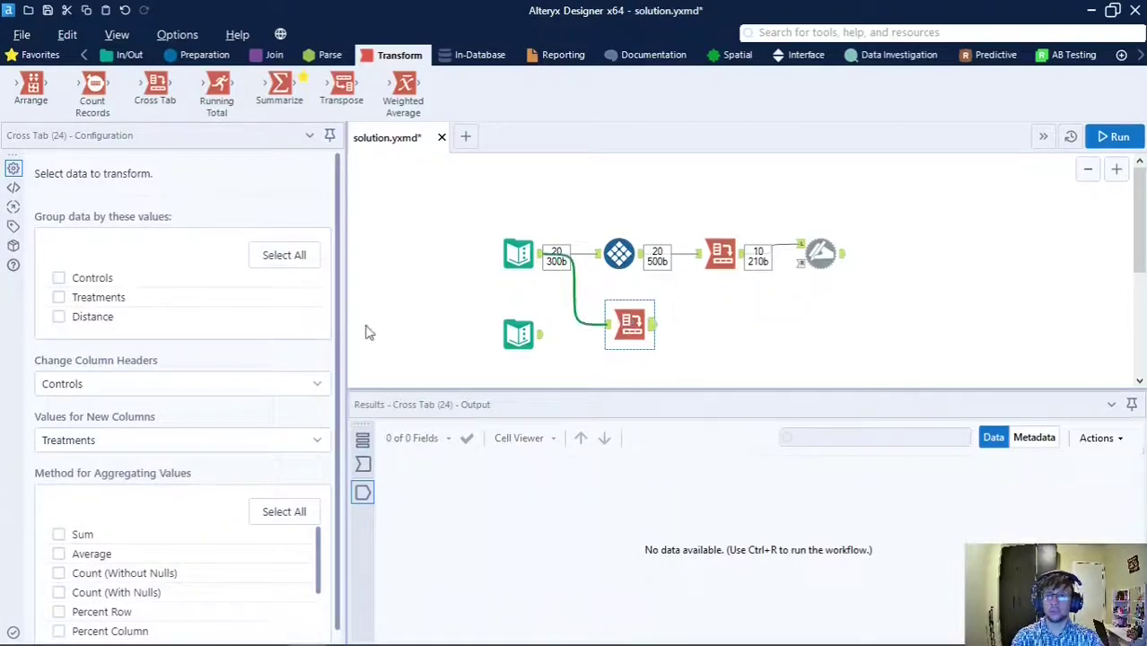
{"action": "left_click", "coordinate": [231, 388]}
{"action": "left_click", "coordinate": [94, 450]}
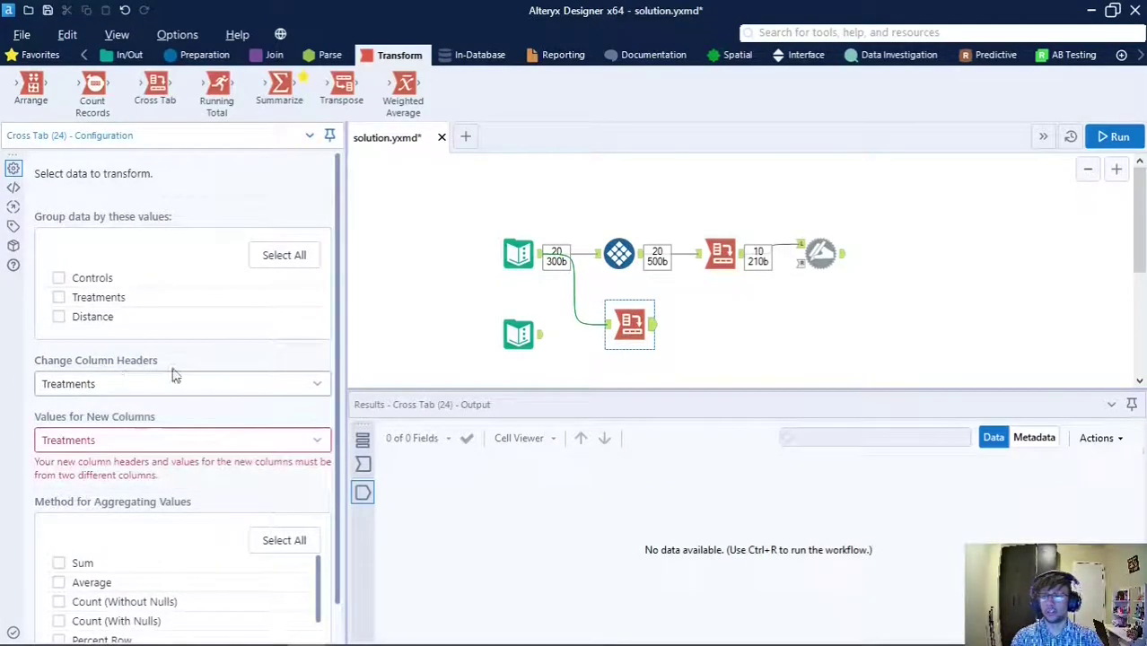
{"action": "left_click", "coordinate": [294, 441]}
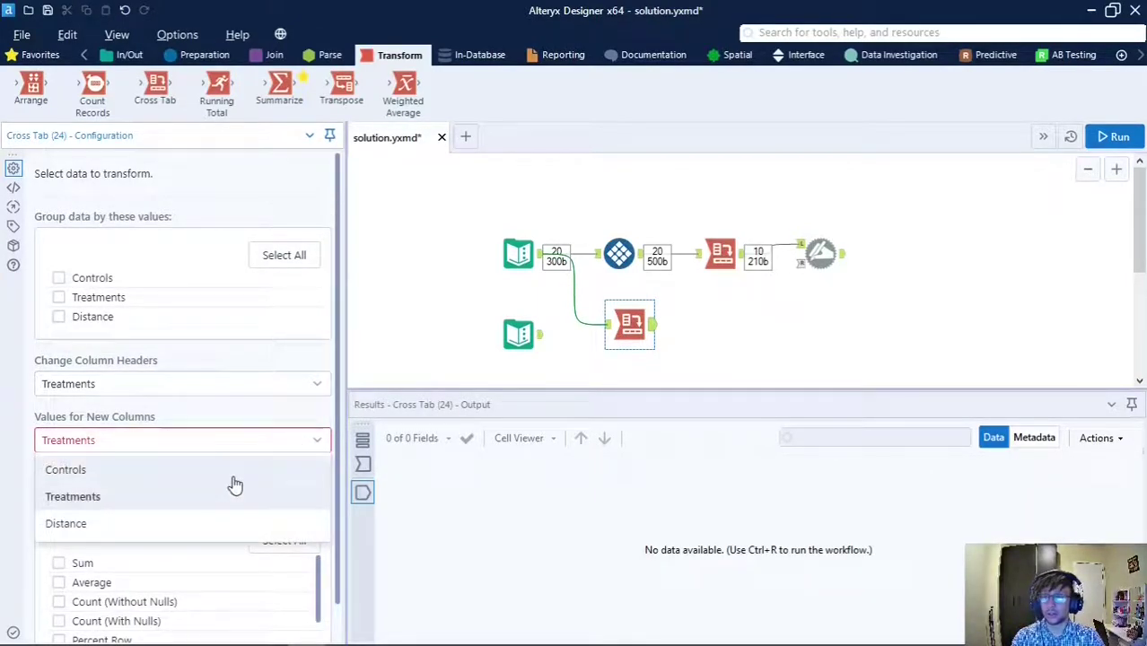
{"action": "left_click", "coordinate": [220, 469]}
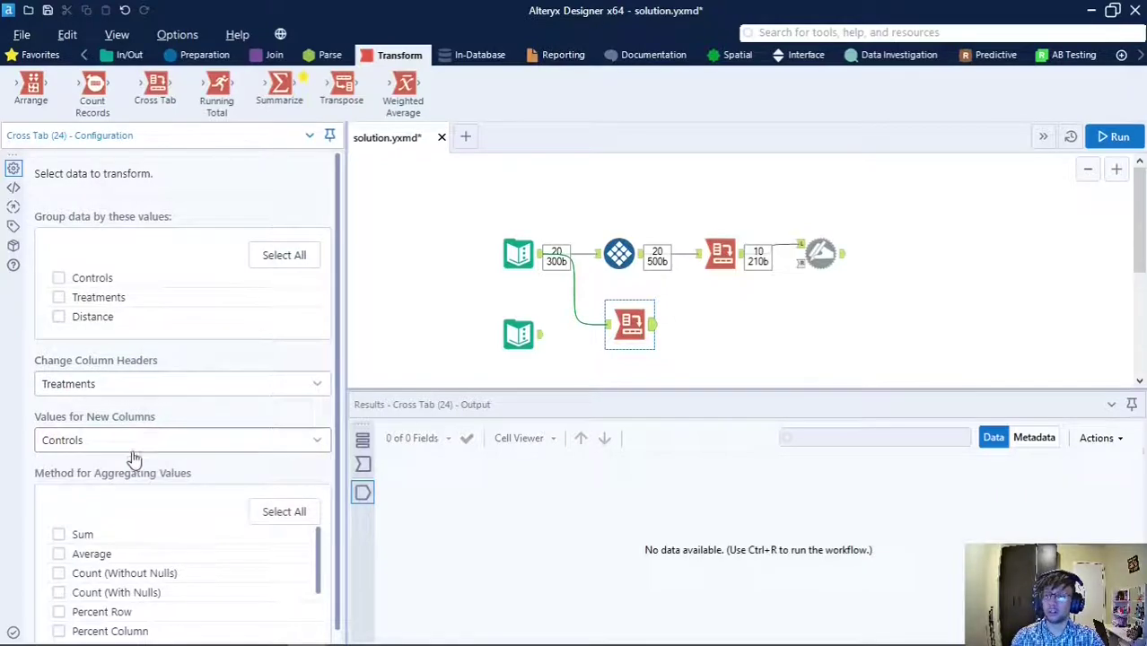
Aggregate the new Cross Tab's values by Sum, run the workflow and inspect the result for store 1664.
{"action": "left_click", "coordinate": [60, 535]}
{"action": "key", "text": "ctrl+r"}
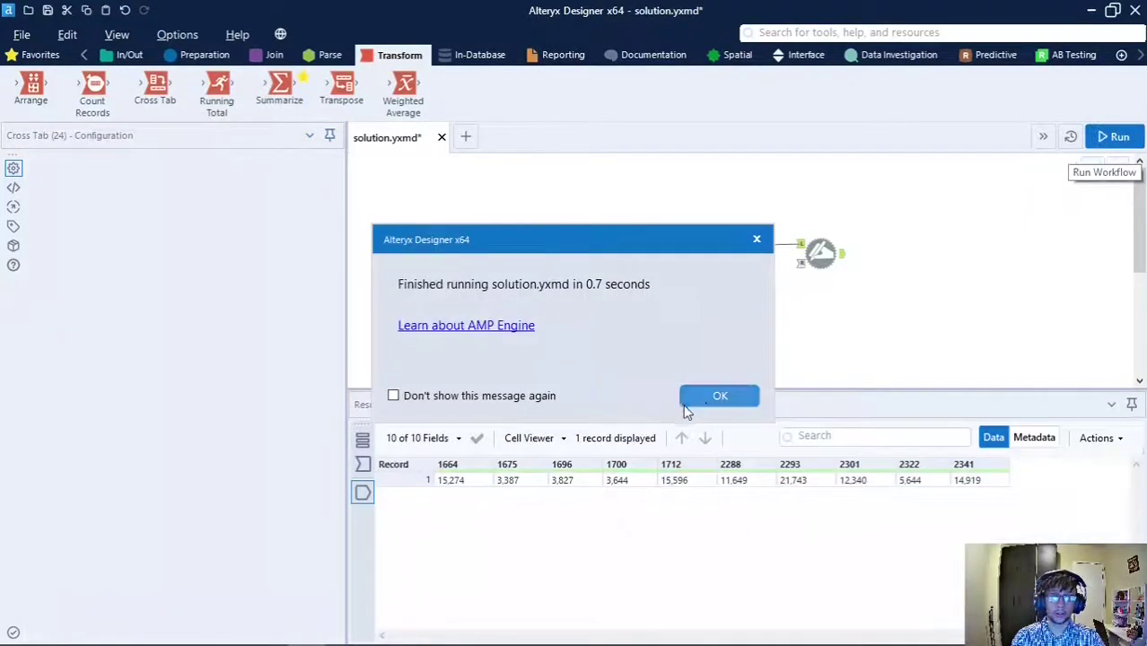
{"action": "left_click", "coordinate": [719, 401]}
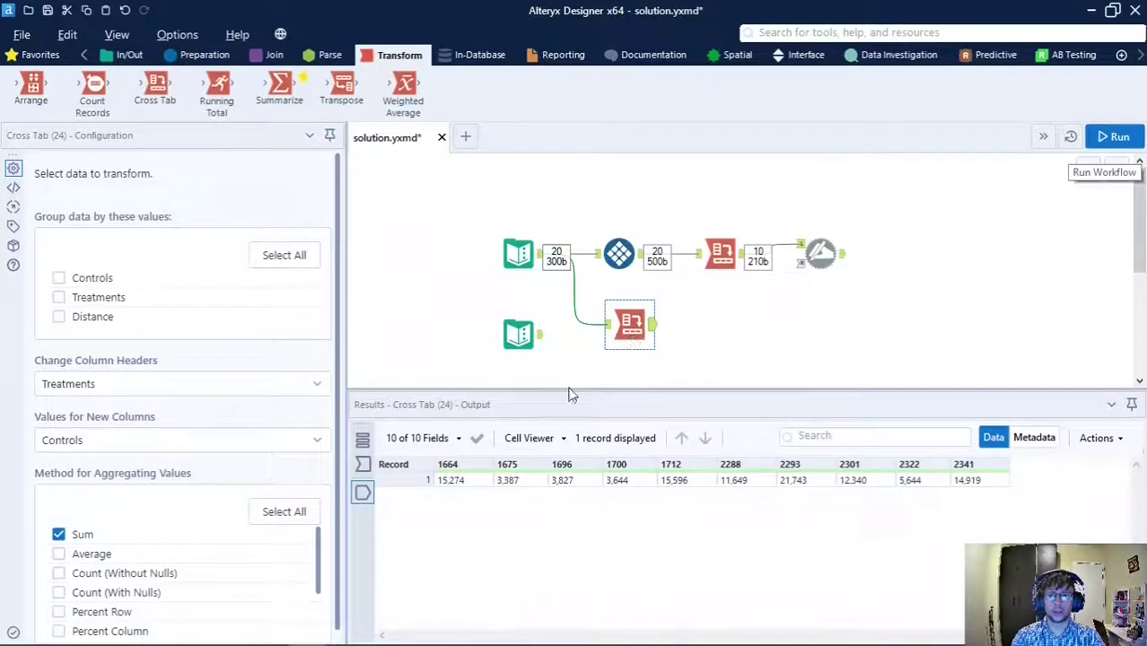
{"action": "left_click", "coordinate": [467, 485]}
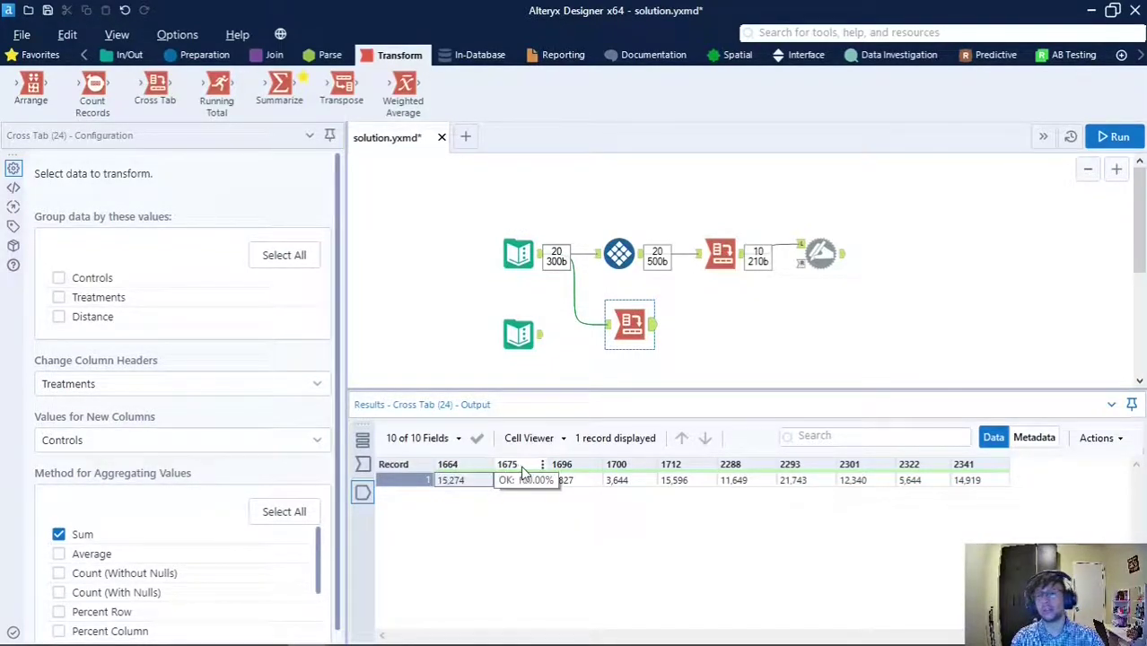
Inspect the lower Text Input's results for treatment 1664 and its two control store values.
{"action": "left_click", "coordinate": [519, 334]}
{"action": "left_click_drag", "start_coordinate": [458, 481], "coordinate": [477, 588]}
{"action": "left_click", "coordinate": [477, 488]}
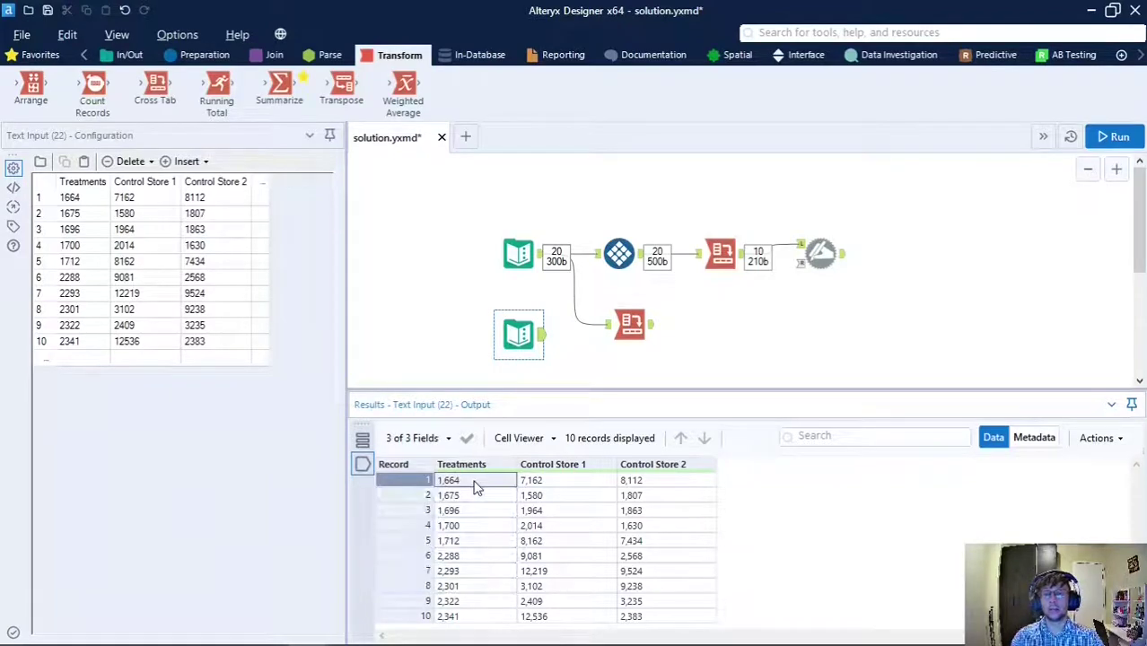
{"action": "left_click", "coordinate": [538, 483]}
{"action": "left_click", "coordinate": [668, 485]}
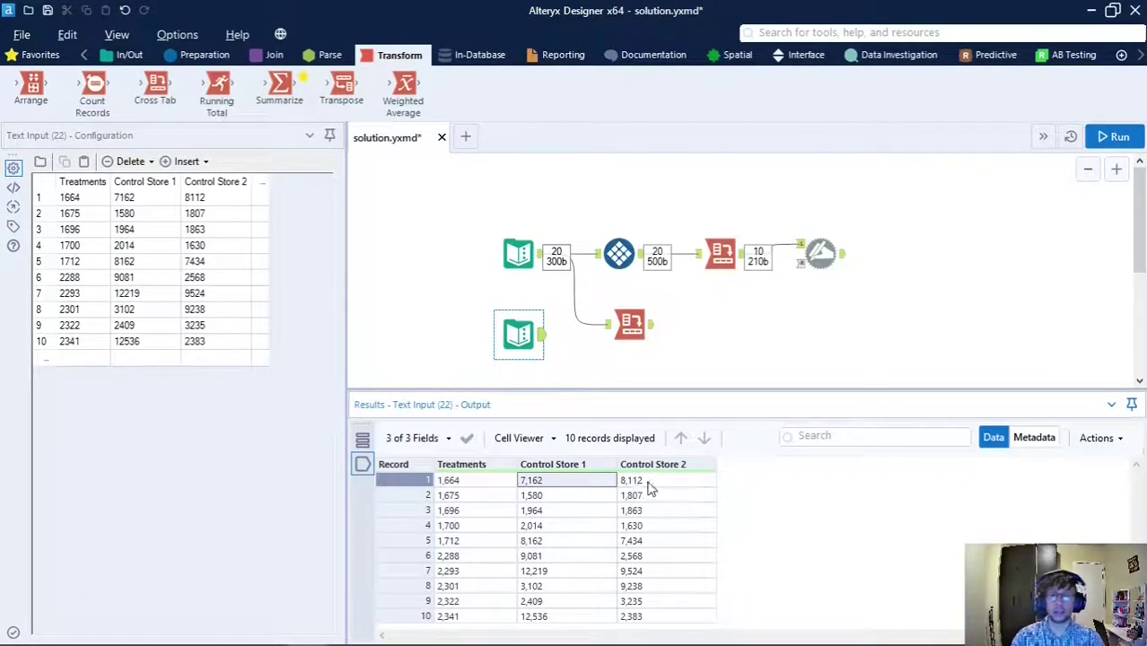
Review the Tile tool's configuration and output, checking the available tile methods and choosing Unique Value.
{"action": "left_click", "coordinate": [622, 248]}
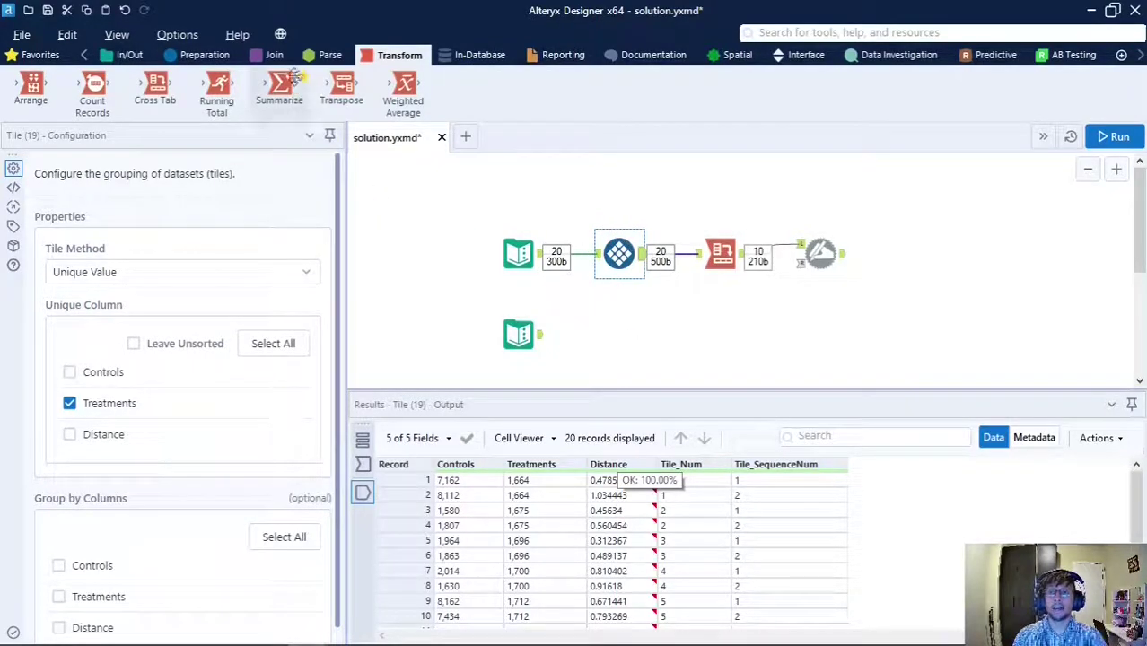
{"action": "left_click", "coordinate": [192, 58]}
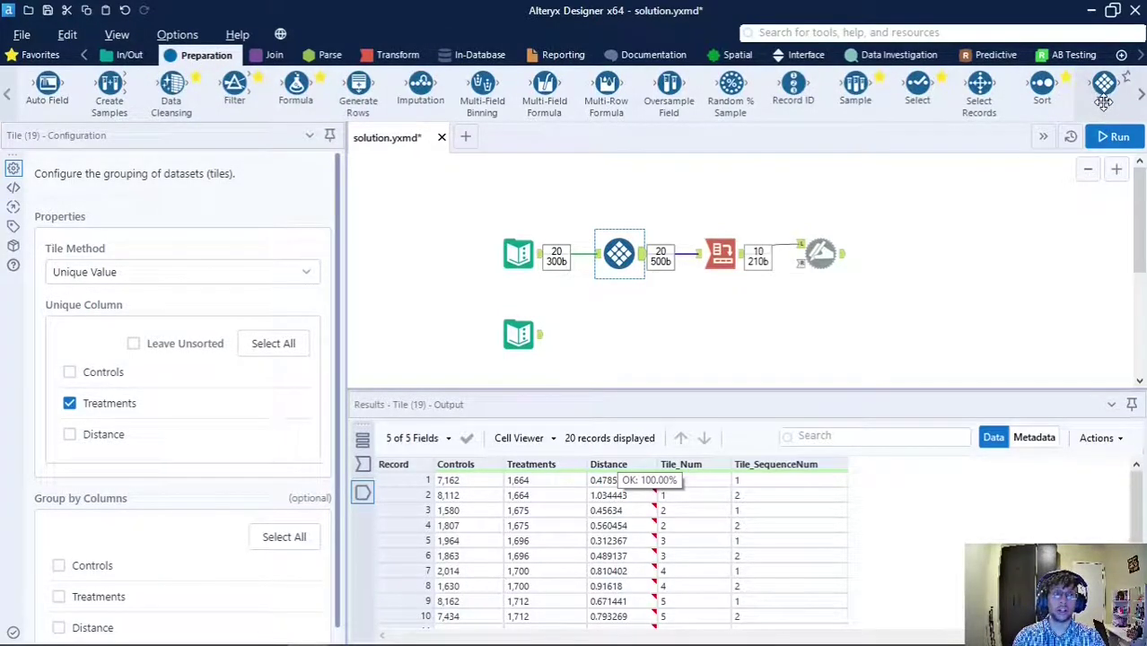
{"action": "mouse_move", "coordinate": [1102, 95]}
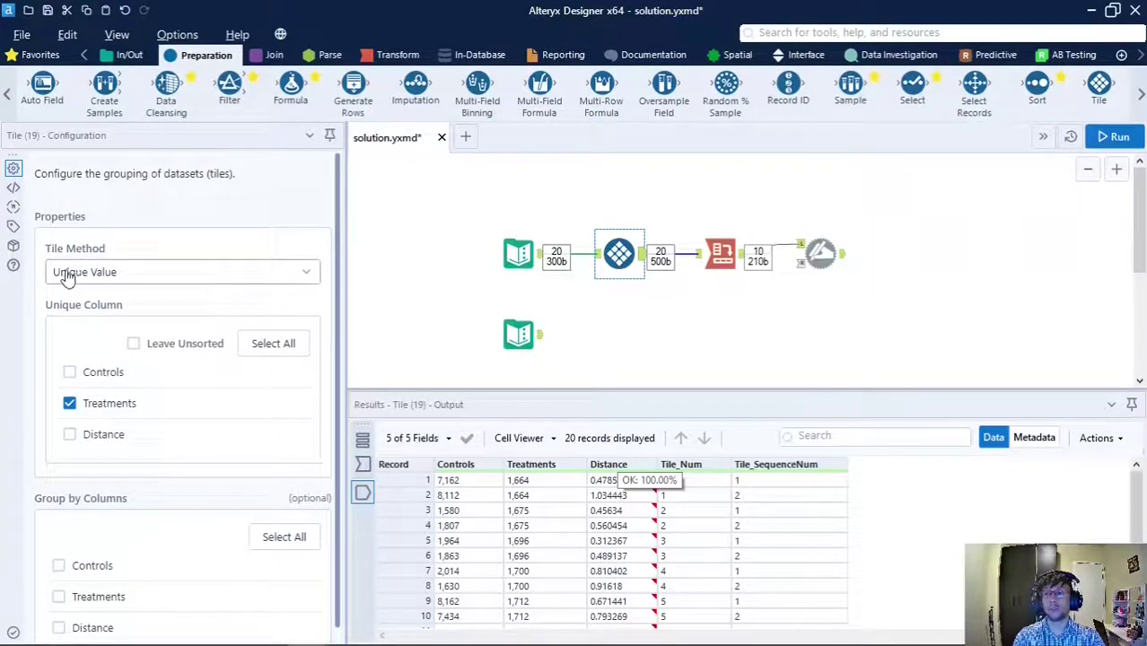
{"action": "left_click", "coordinate": [270, 273]}
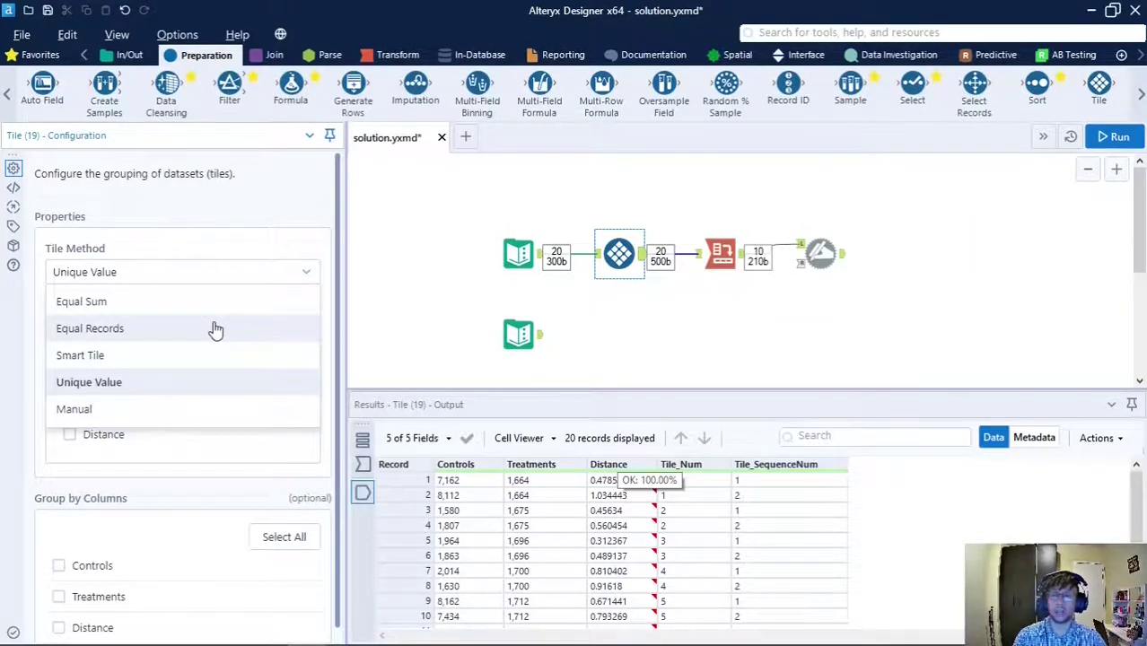
{"action": "left_click", "coordinate": [244, 388]}
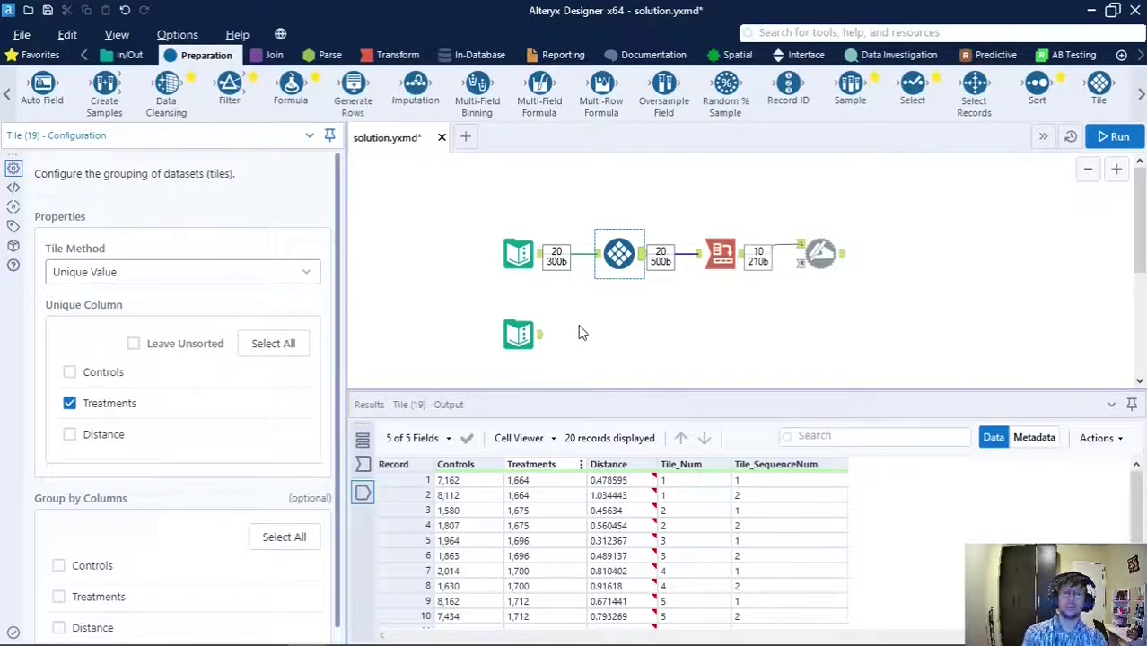
Review the Treatments values in the lower Text Input, and examine the data entering the Tile tool.
{"action": "left_click", "coordinate": [519, 335]}
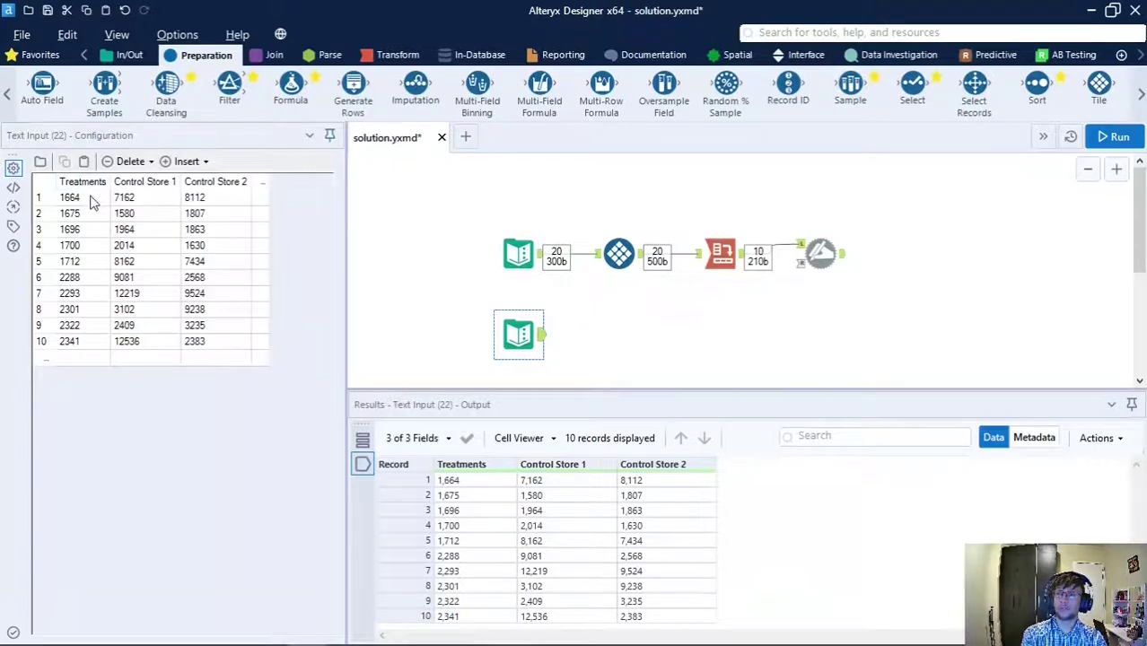
{"action": "left_click_drag", "start_coordinate": [72, 198], "coordinate": [87, 353]}
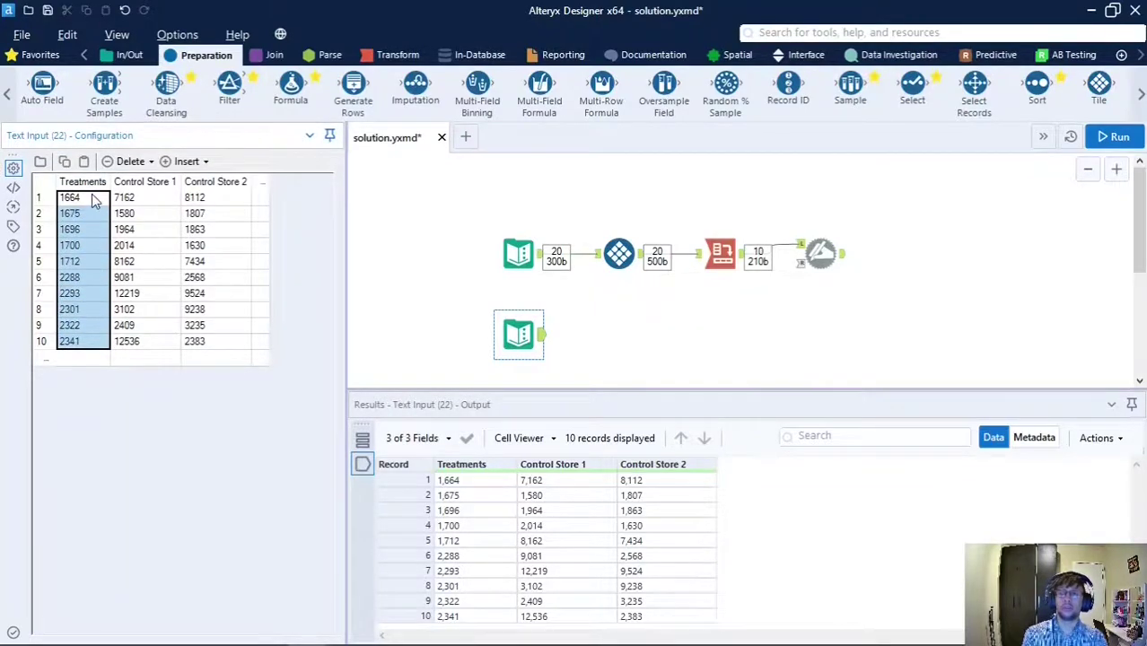
{"action": "left_click", "coordinate": [619, 256]}
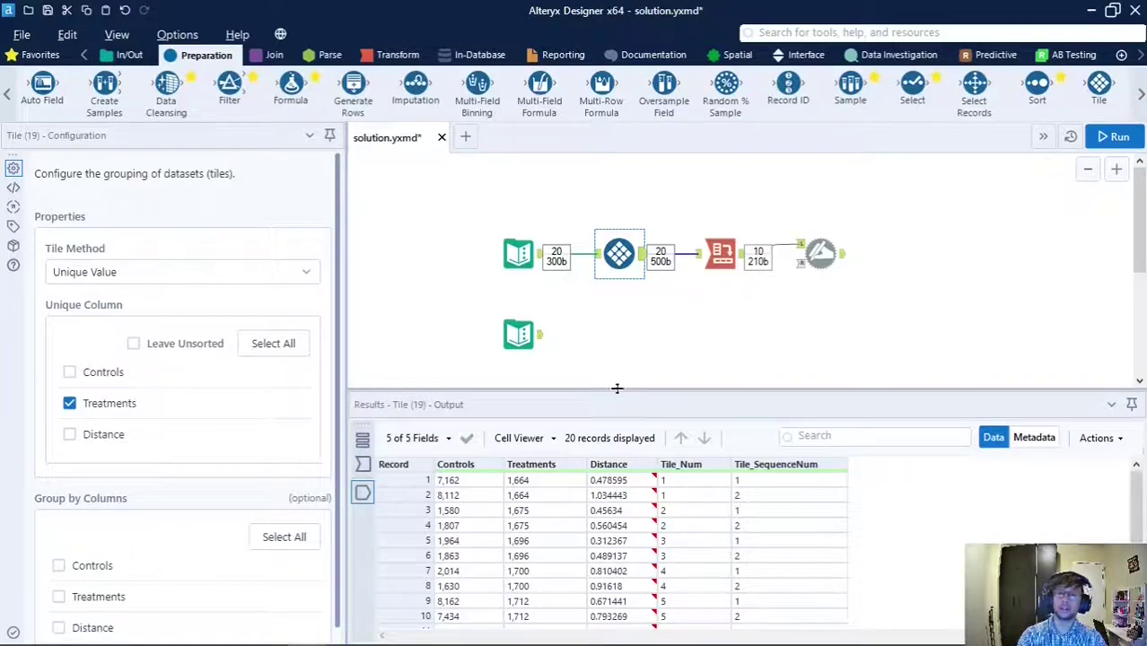
{"action": "left_click", "coordinate": [599, 260]}
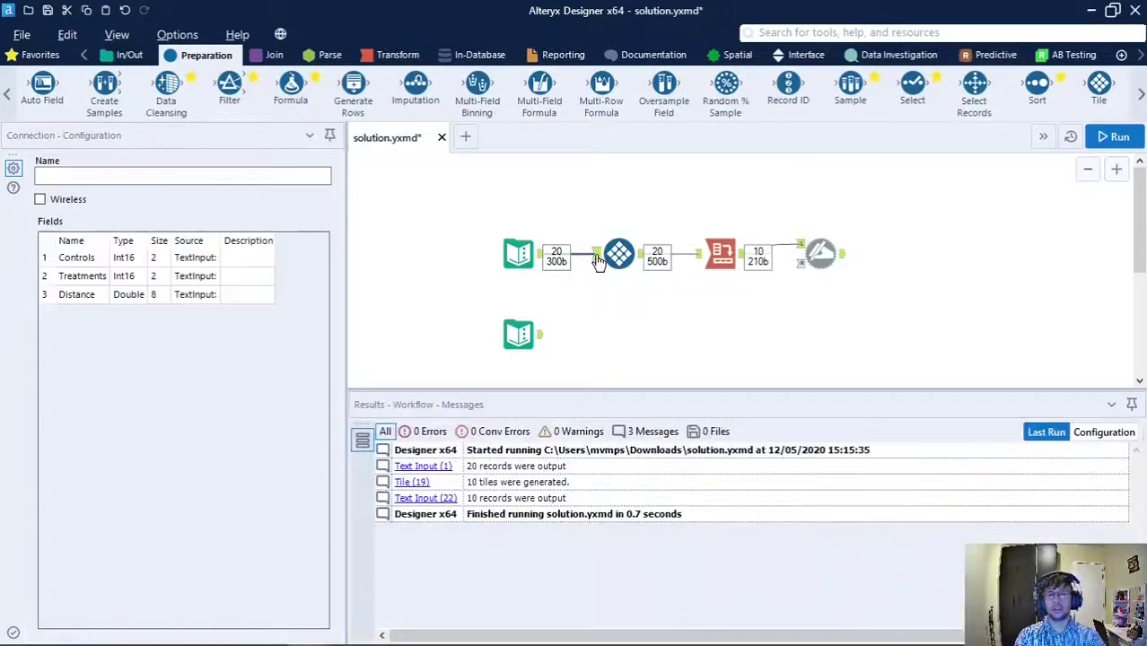
{"action": "left_click", "coordinate": [624, 263]}
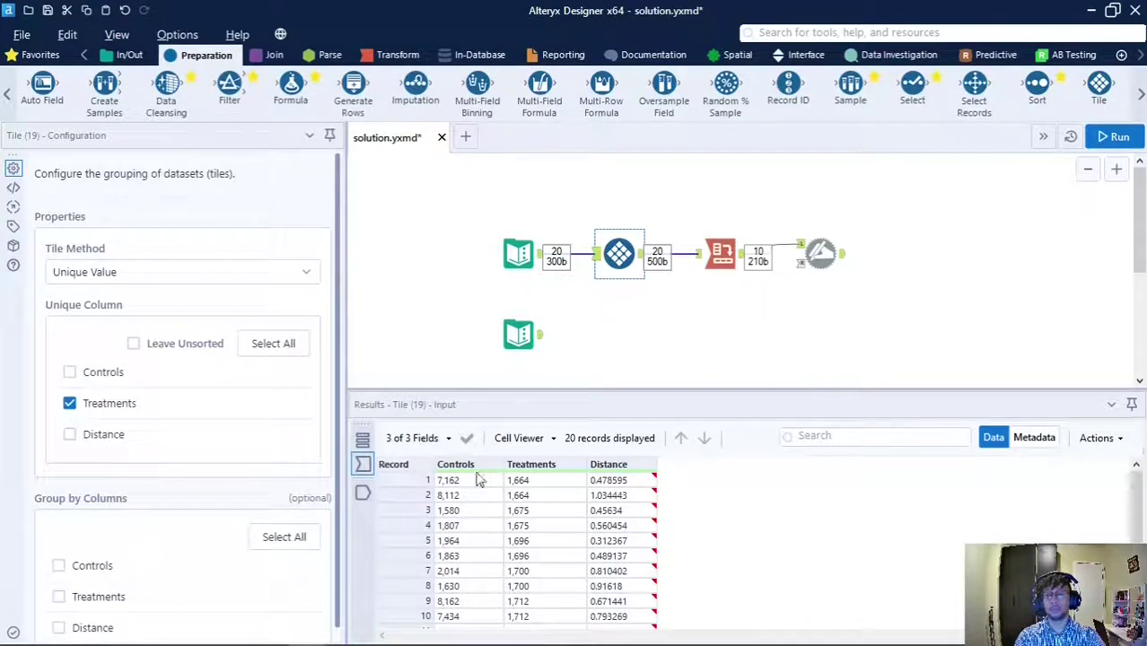
Examine the Tile tool's output, comparing the Treatments values with Tile_Num for stores 1664, 1675 and 1696.
{"action": "left_click", "coordinate": [363, 492]}
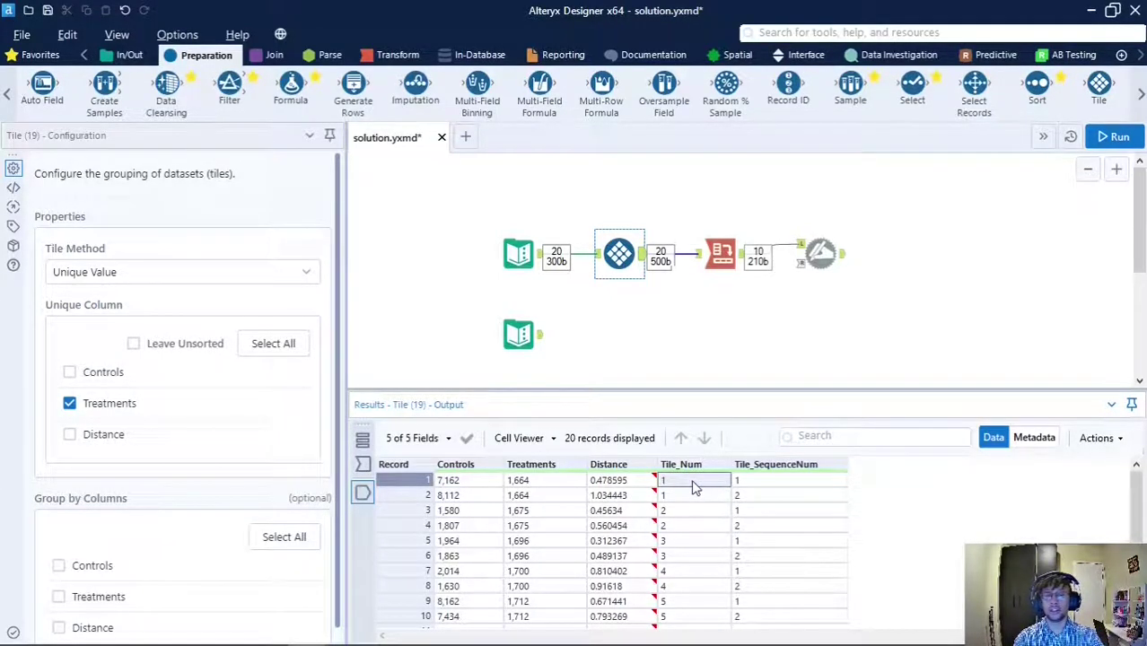
{"action": "left_click", "coordinate": [561, 480]}
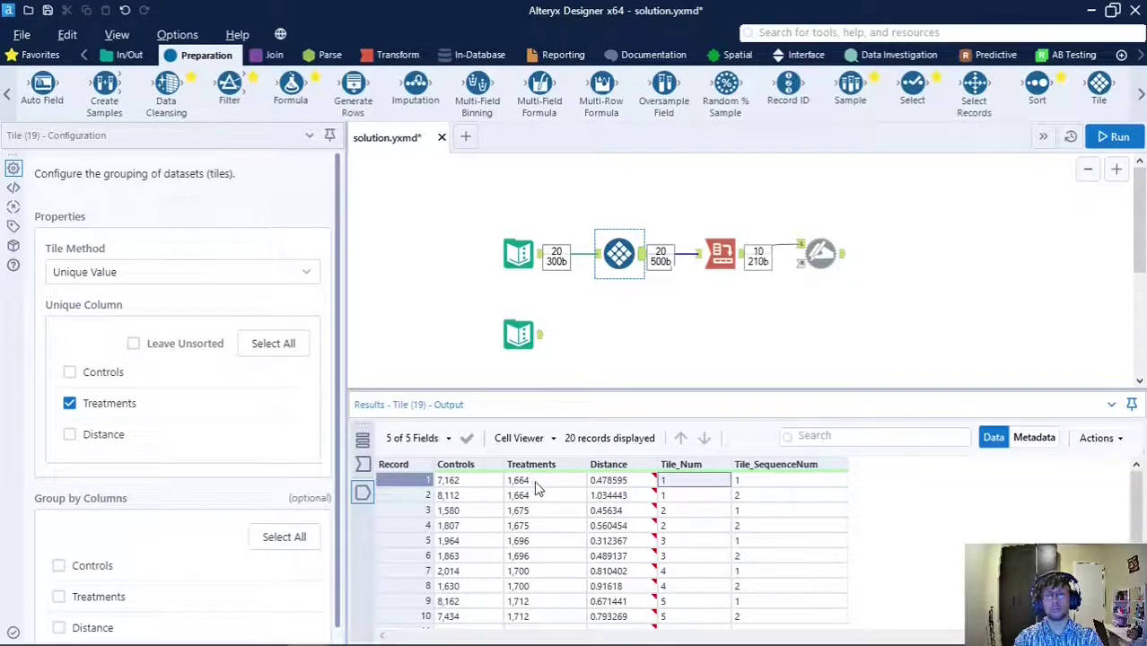
{"action": "left_click", "coordinate": [538, 496]}
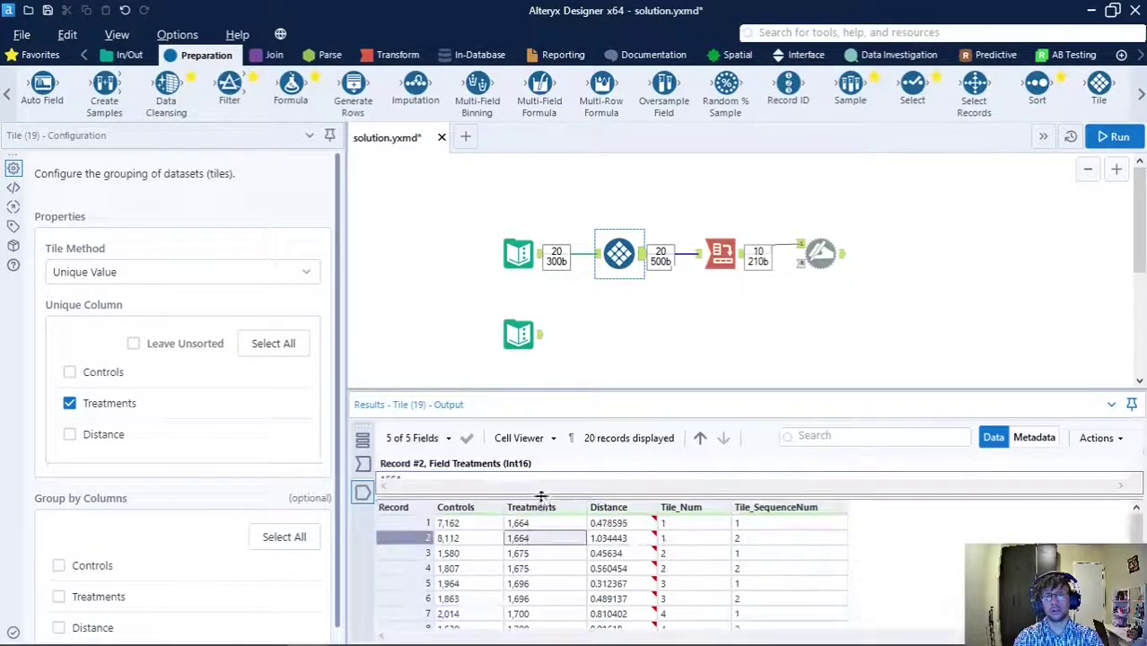
{"action": "left_click", "coordinate": [544, 438]}
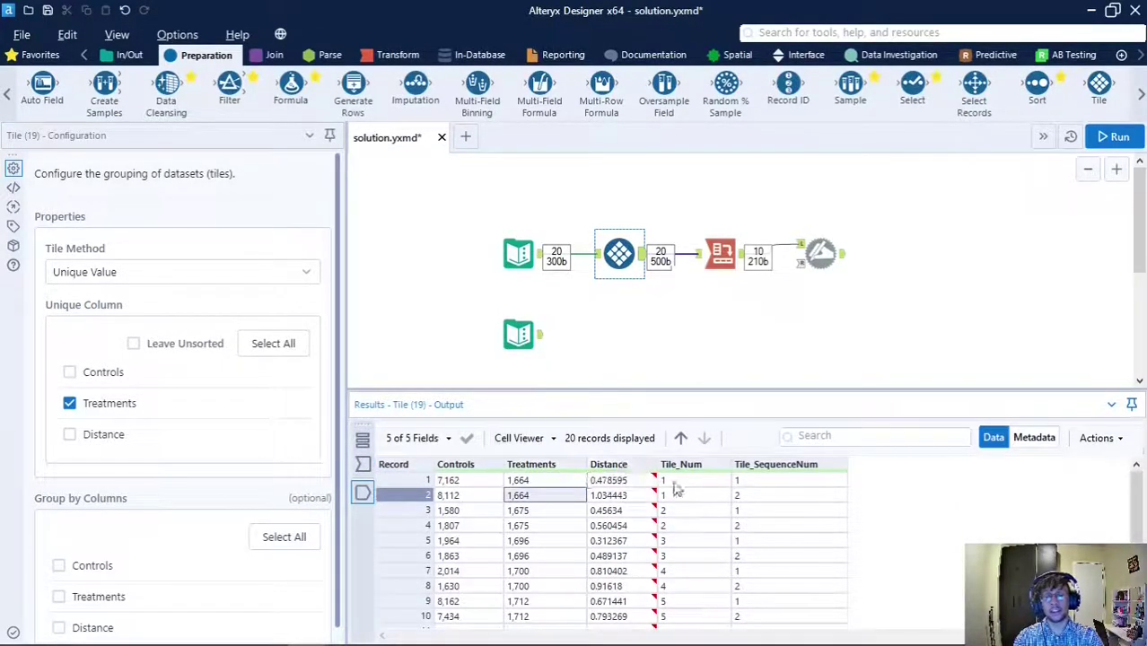
{"action": "left_click", "coordinate": [705, 486]}
{"action": "left_click", "coordinate": [705, 495]}
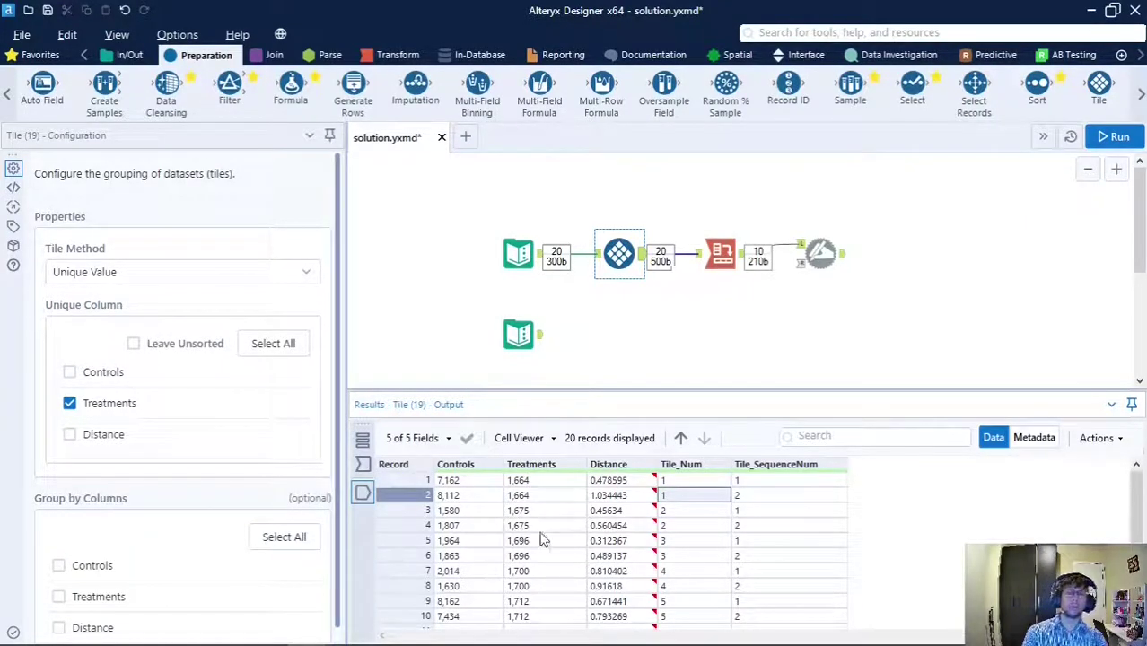
{"action": "left_click", "coordinate": [670, 512]}
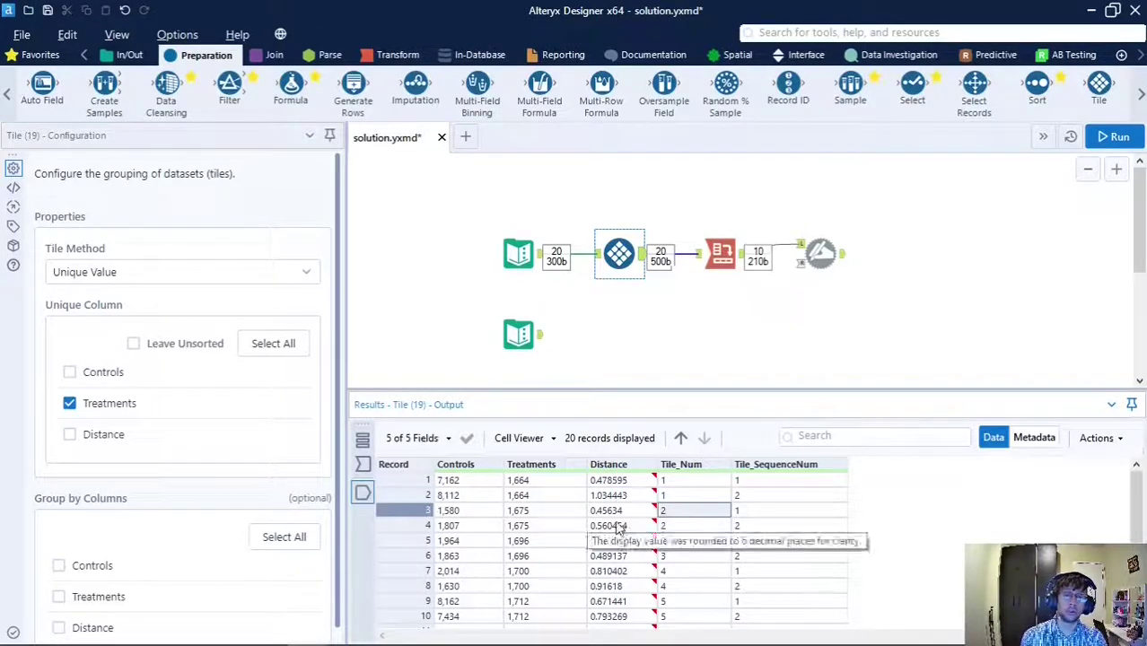
{"action": "left_click", "coordinate": [546, 527]}
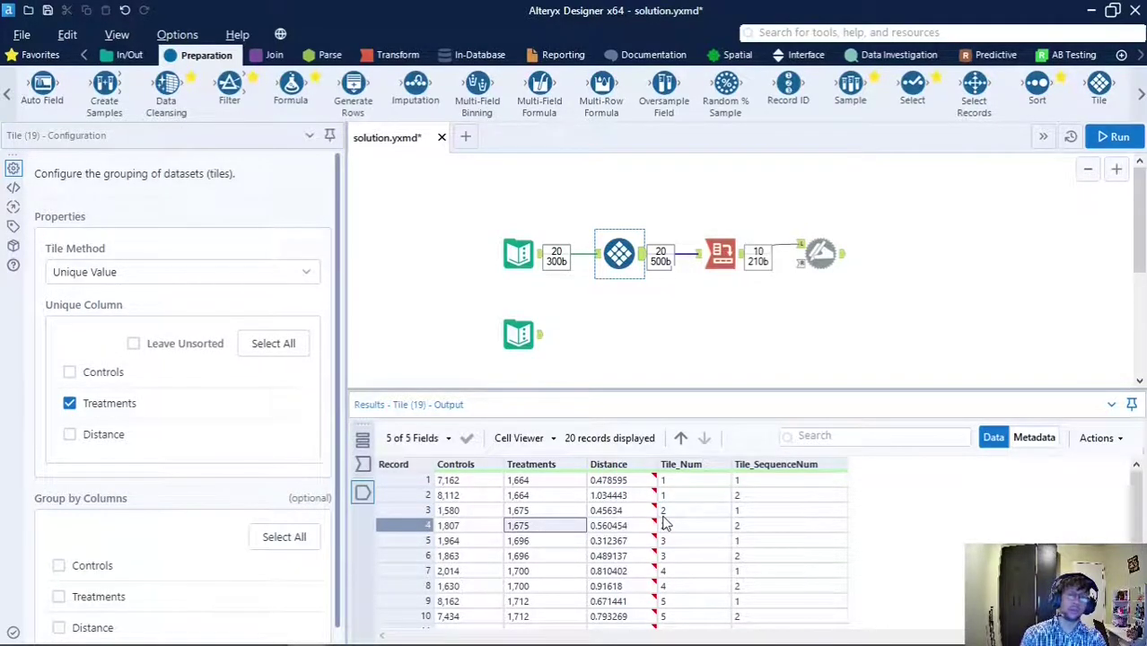
{"action": "left_click", "coordinate": [673, 529]}
{"action": "left_click", "coordinate": [540, 543]}
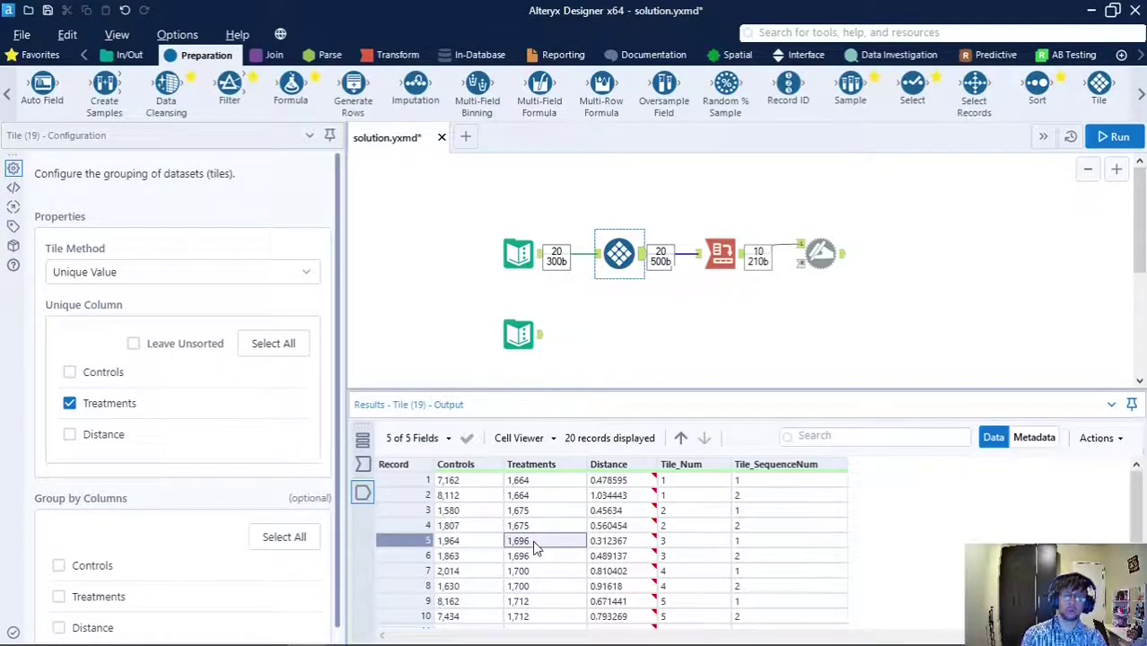
{"action": "left_click", "coordinate": [693, 540]}
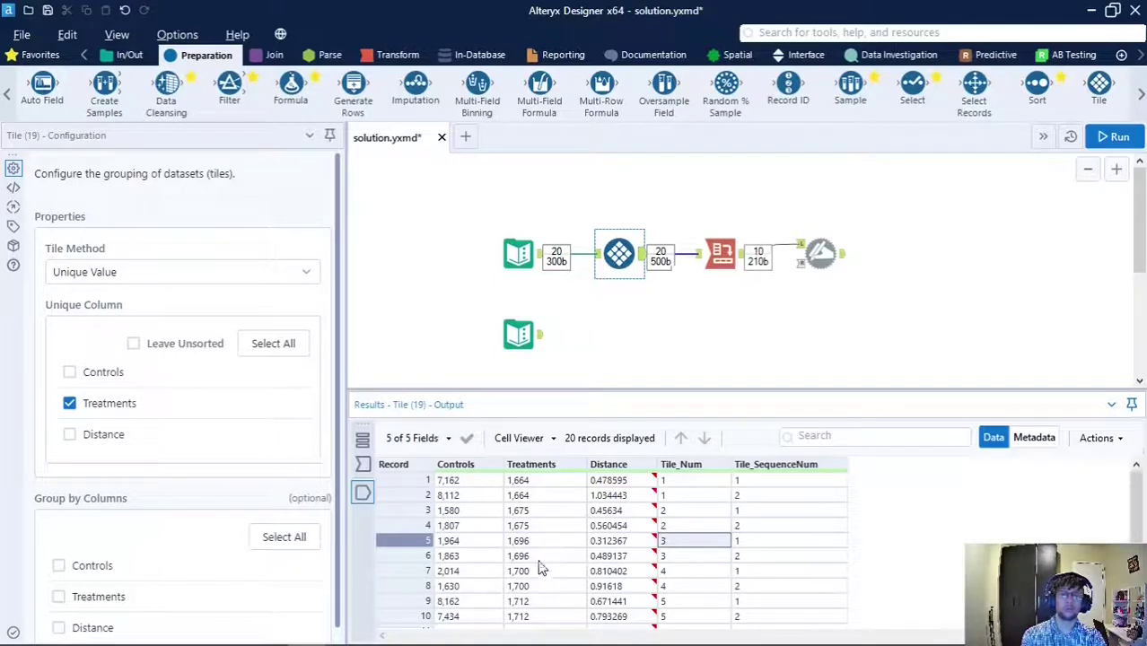
Compare Tile_Num with Tile_SequenceNum in the Tile output for the two treatment 1664 rows and the first 1675 row.
{"action": "left_click", "coordinate": [681, 483]}
{"action": "left_click", "coordinate": [529, 485]}
{"action": "left_click", "coordinate": [533, 496]}
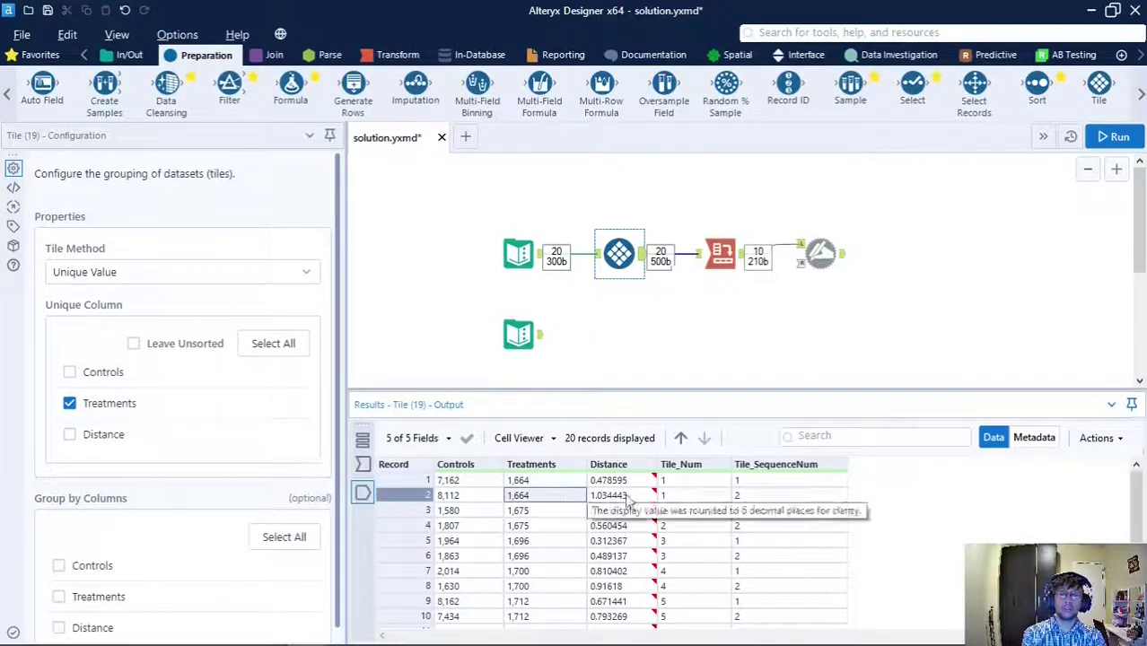
{"action": "left_click", "coordinate": [757, 483]}
{"action": "left_click", "coordinate": [538, 492]}
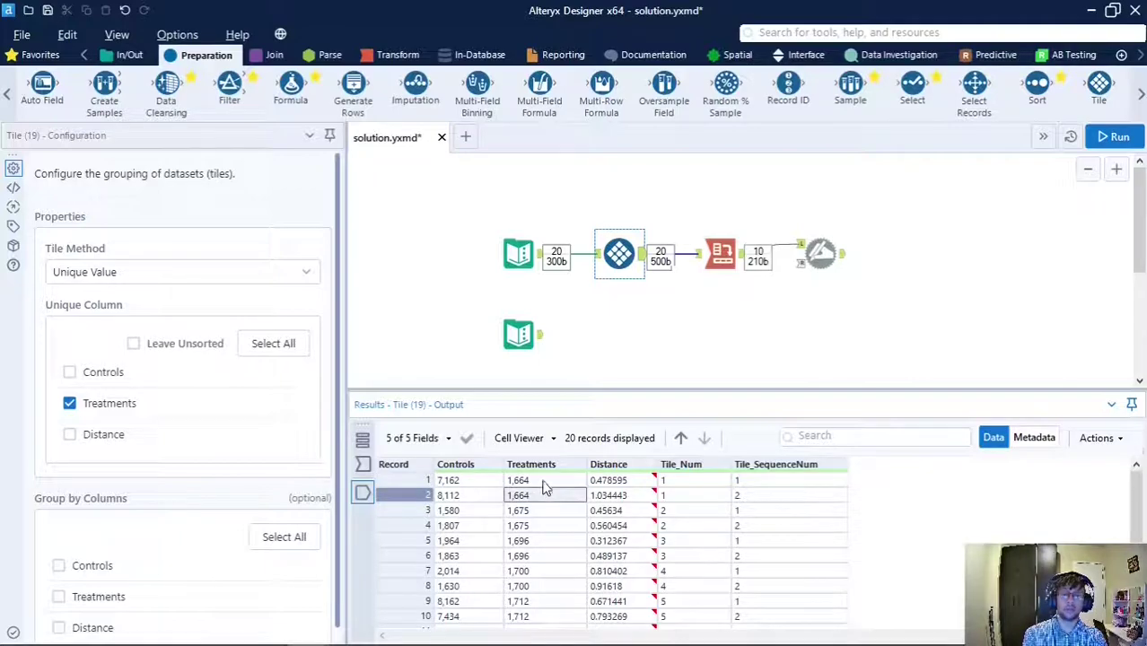
{"action": "left_click_drag", "start_coordinate": [706, 483], "coordinate": [706, 497]}
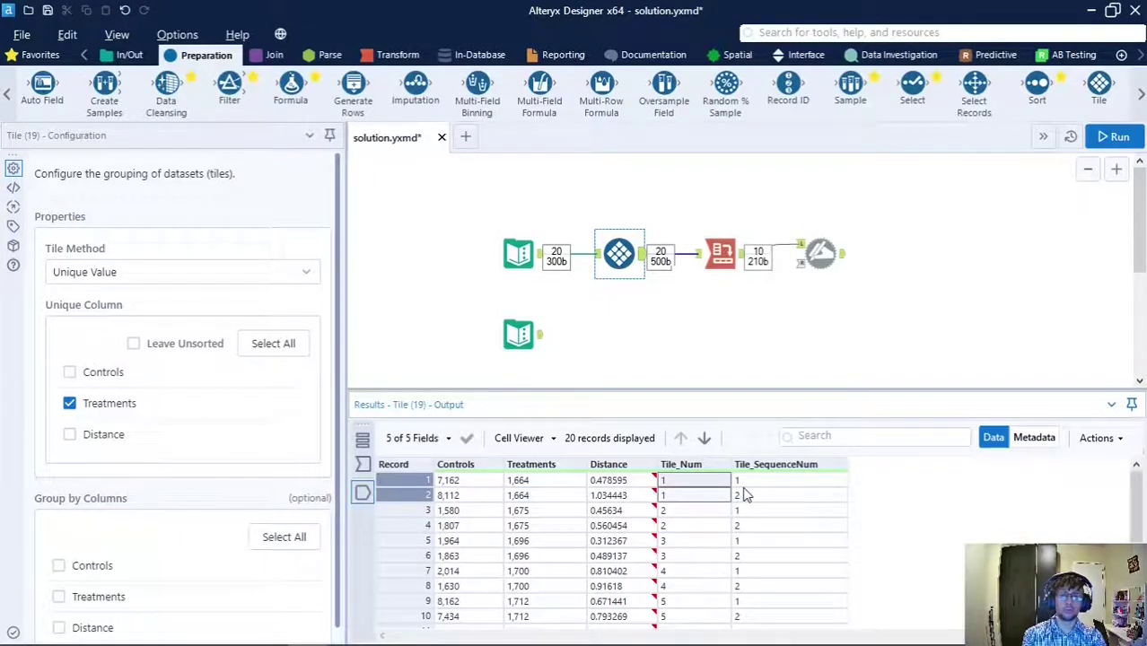
{"action": "left_click", "coordinate": [759, 482]}
{"action": "left_click", "coordinate": [702, 485]}
{"action": "left_click", "coordinate": [700, 495]}
{"action": "left_click", "coordinate": [748, 482]}
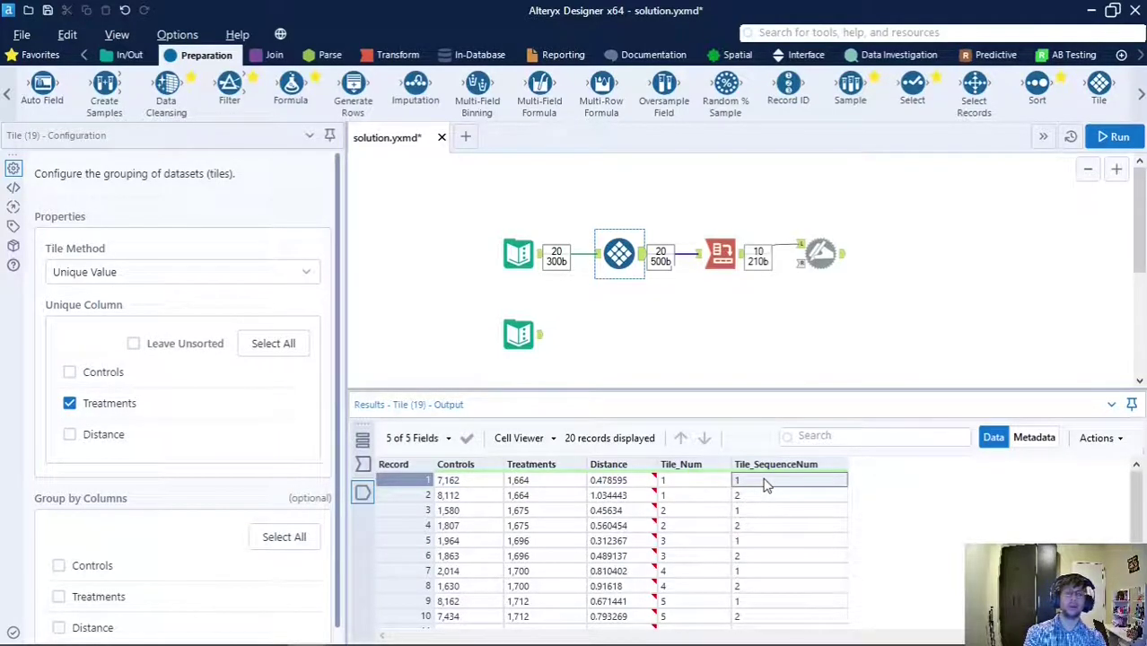
{"action": "left_click", "coordinate": [769, 497]}
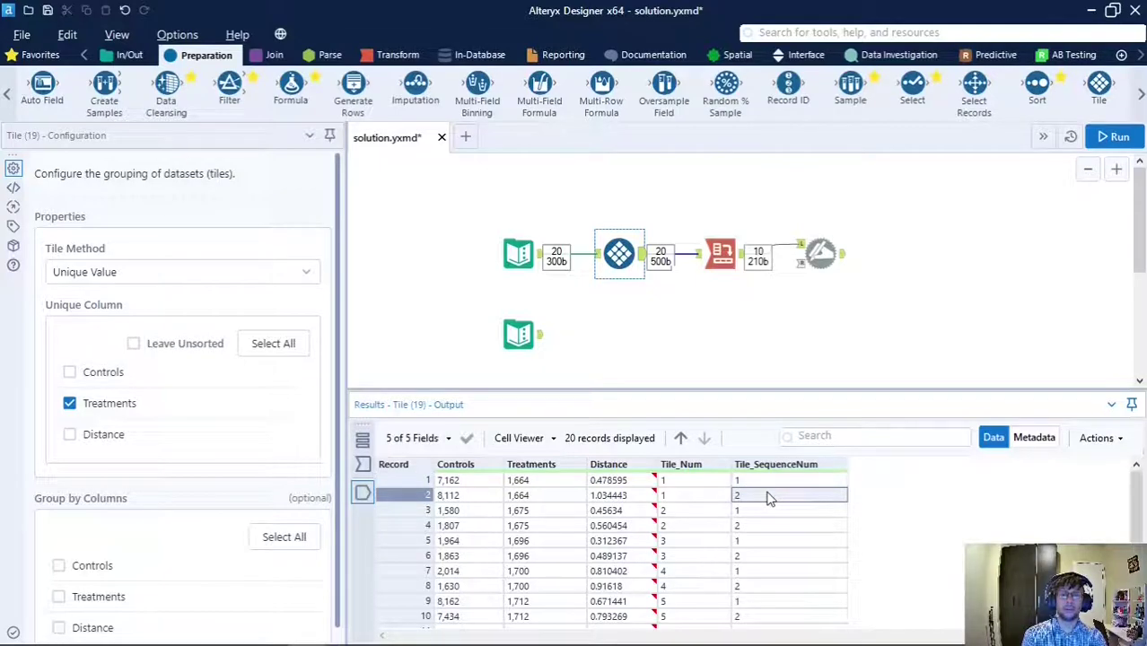
{"action": "left_click", "coordinate": [694, 501]}
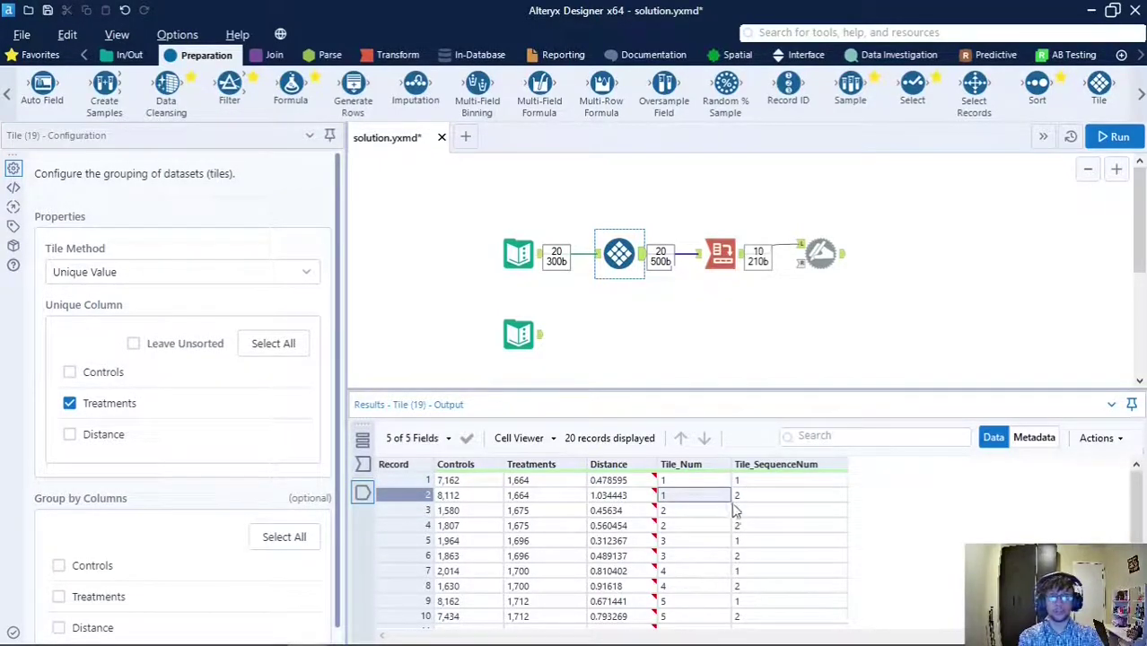
{"action": "left_click", "coordinate": [706, 512]}
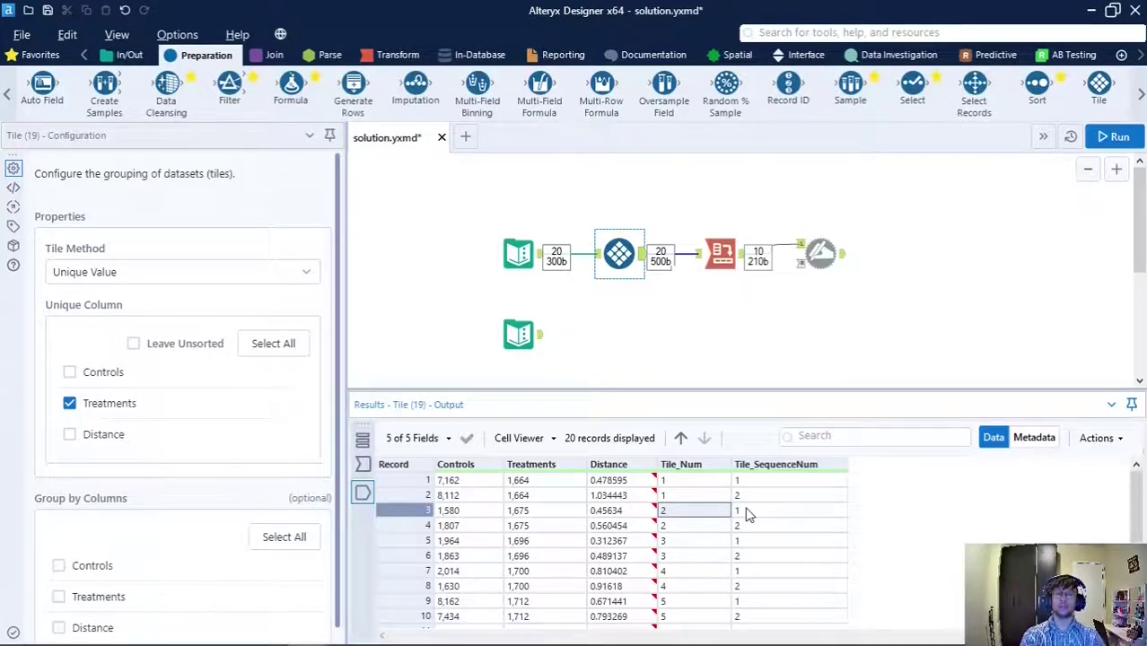
Examine how Tile_SequenceNum numbers the two Controls values belonging to treatment 1664 in the Tile output.
{"action": "left_click", "coordinate": [765, 482]}
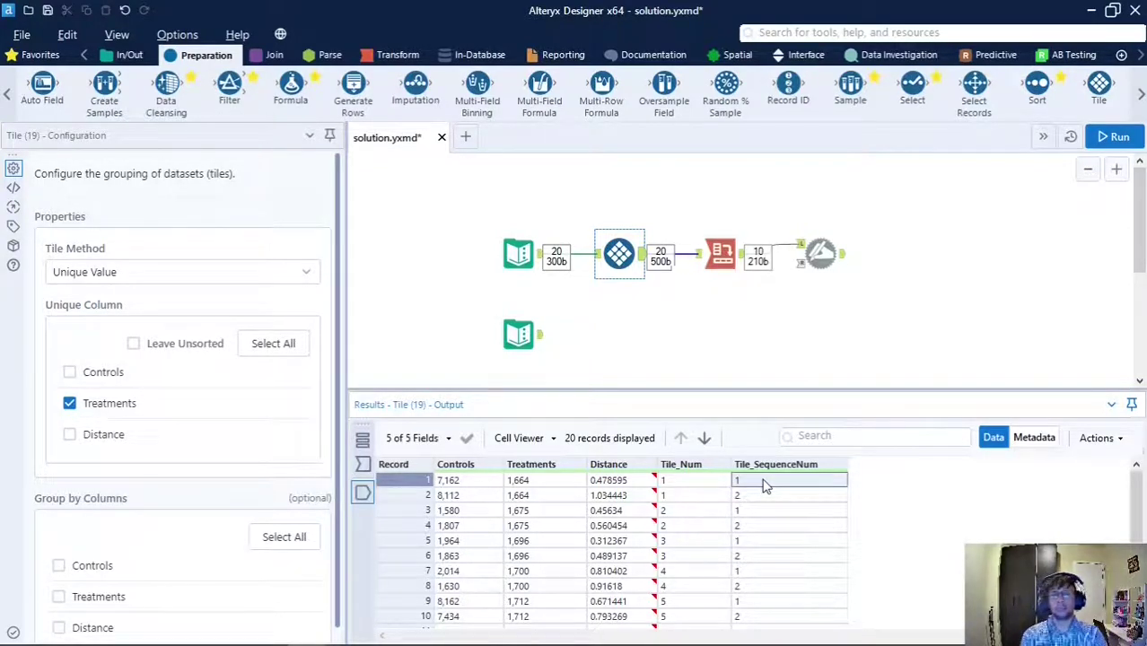
{"action": "left_click", "coordinate": [540, 486]}
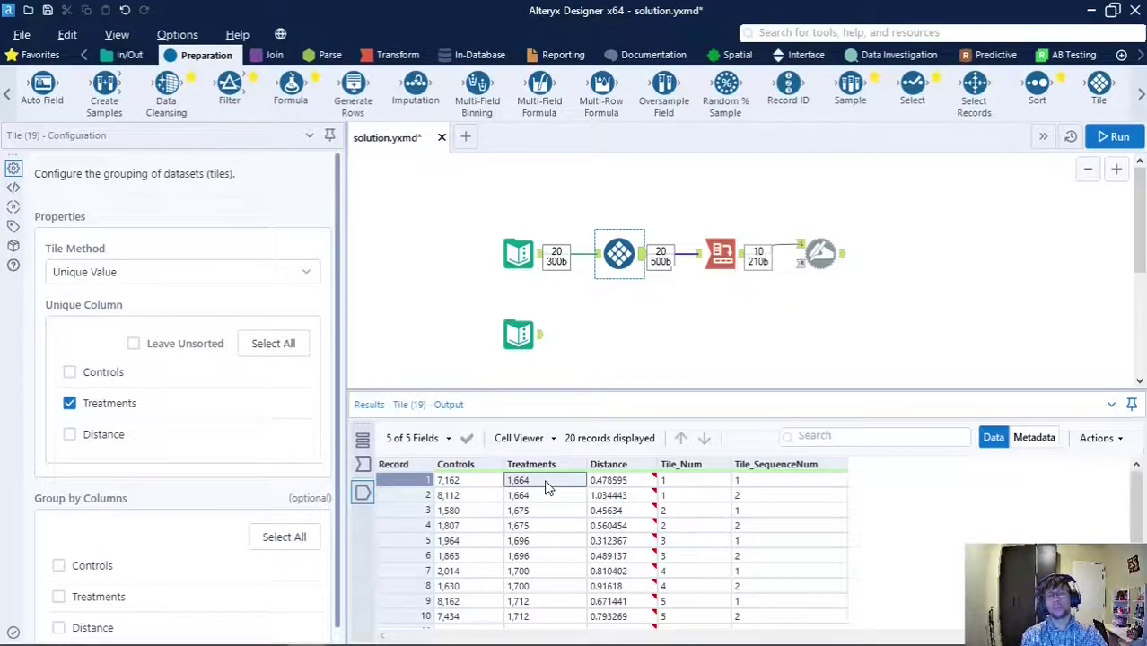
{"action": "left_click", "coordinate": [546, 496]}
{"action": "left_click", "coordinate": [545, 482]}
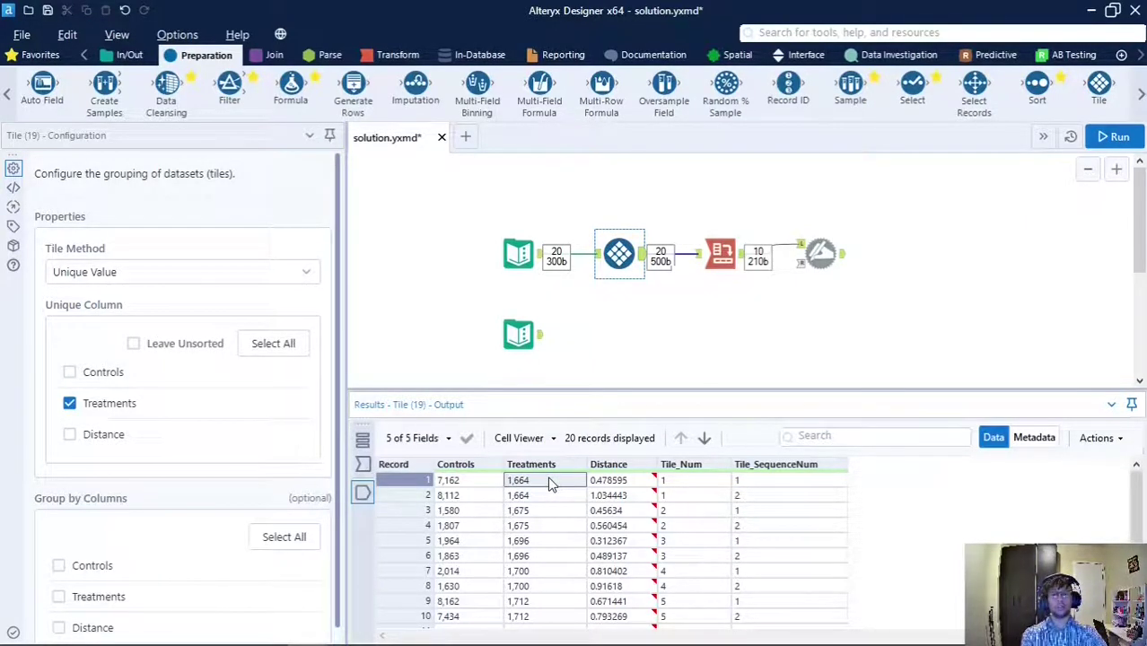
{"action": "left_click", "coordinate": [477, 483]}
{"action": "left_click", "coordinate": [478, 496]}
{"action": "left_click", "coordinate": [474, 481]}
{"action": "left_click", "coordinate": [474, 495]}
{"action": "left_click", "coordinate": [470, 480]}
{"action": "left_click", "coordinate": [473, 492]}
{"action": "left_click", "coordinate": [472, 482]}
{"action": "left_click", "coordinate": [768, 496]}
{"action": "left_click", "coordinate": [771, 482]}
{"action": "left_click", "coordinate": [774, 497]}
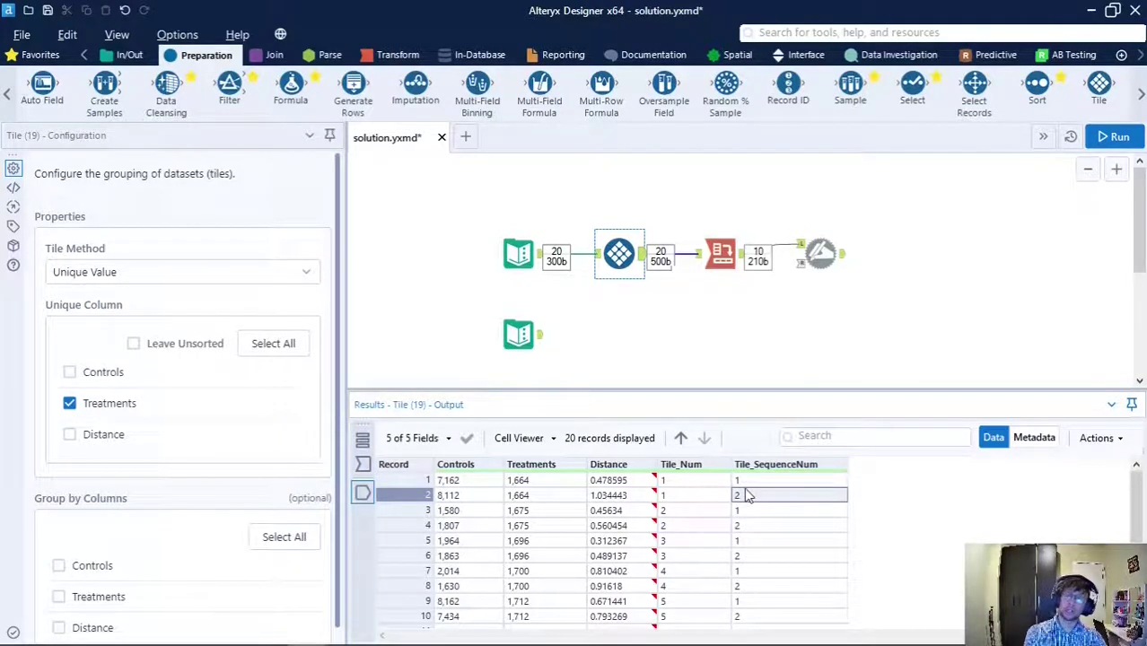
{"action": "left_click", "coordinate": [778, 482]}
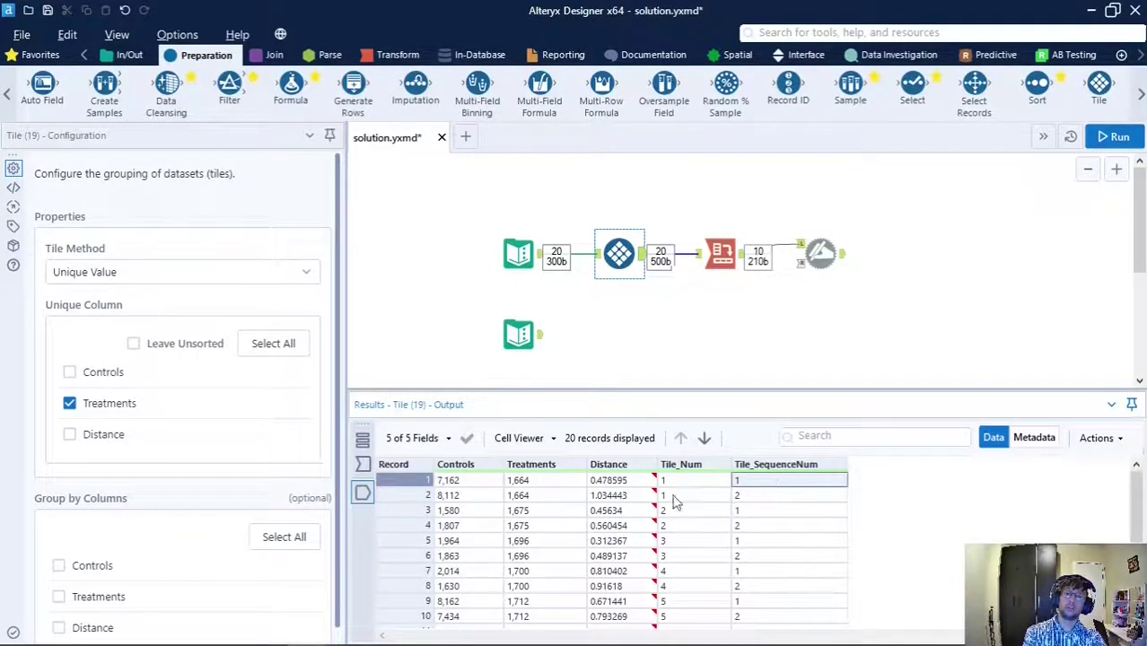
{"action": "left_click", "coordinate": [562, 482]}
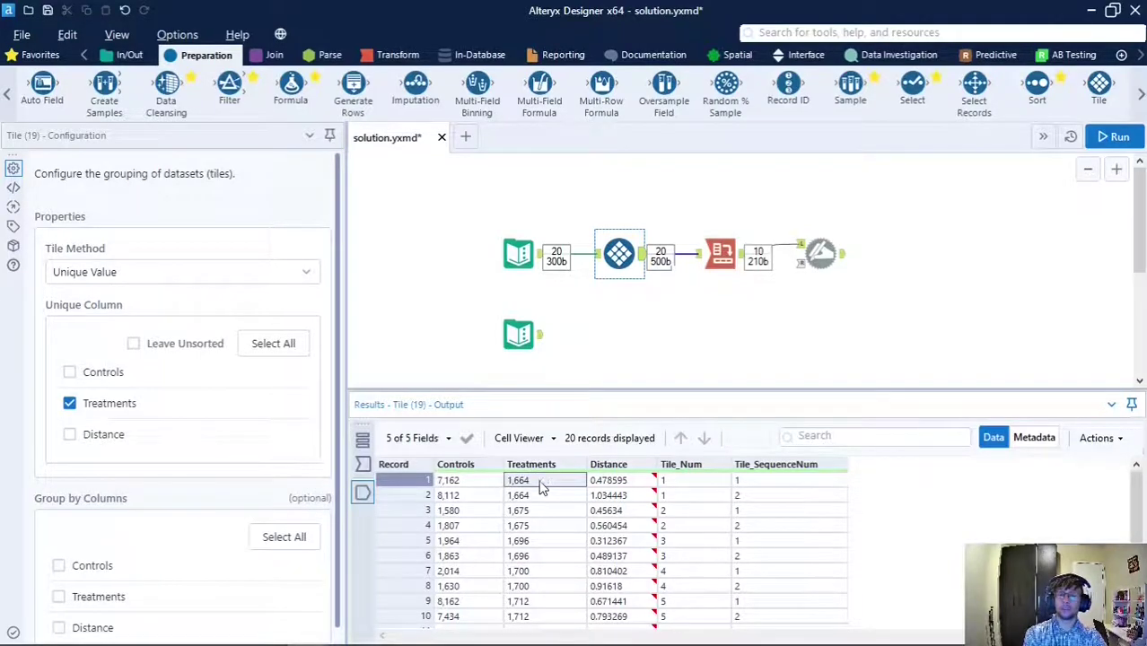
{"action": "left_click", "coordinate": [761, 484]}
{"action": "left_click", "coordinate": [783, 496]}
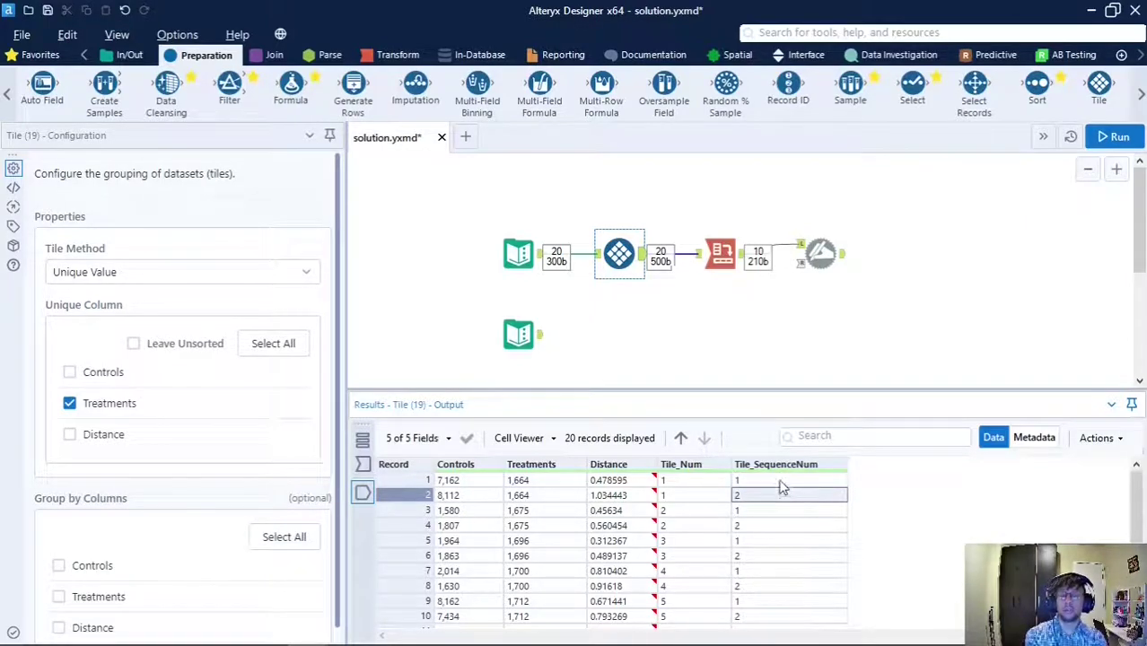
Review the configuration of the Cross Tab after the Tile tool, and examine Treatments and Tile_SequenceNum in its input data.
{"action": "left_click", "coordinate": [723, 269]}
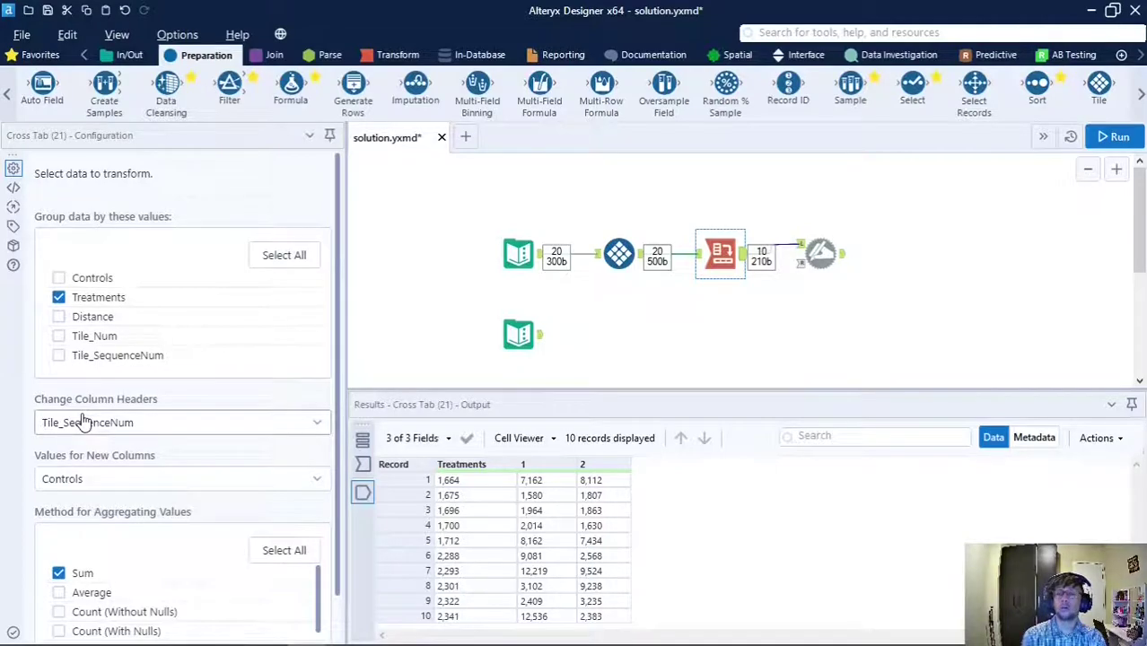
{"action": "left_click", "coordinate": [362, 464]}
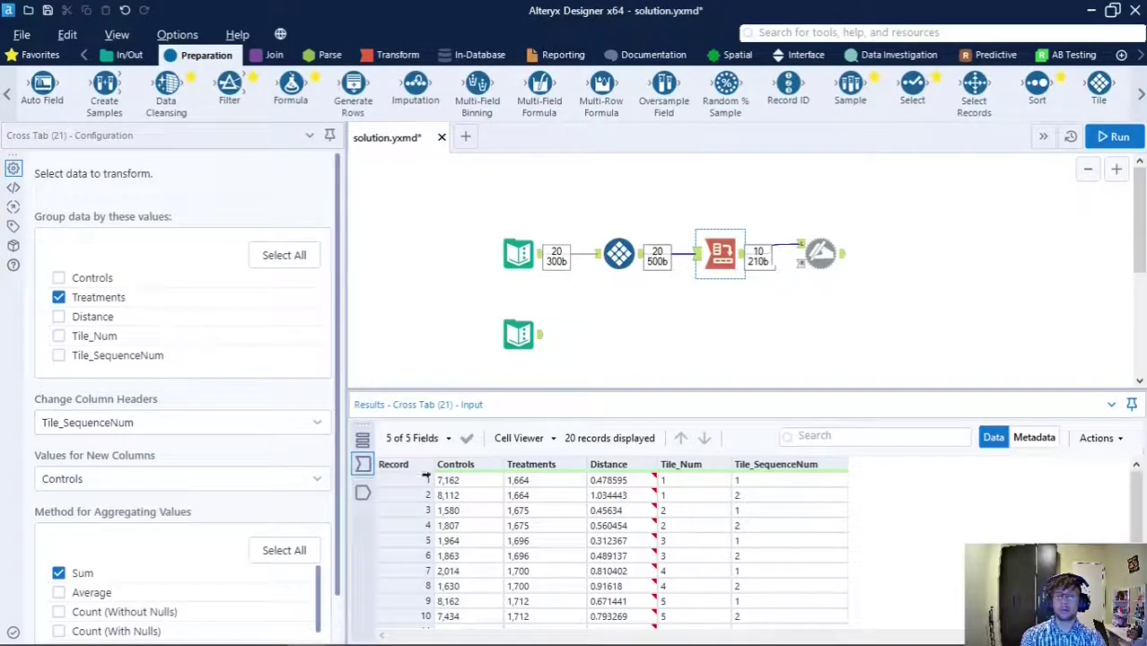
{"action": "left_click", "coordinate": [759, 484]}
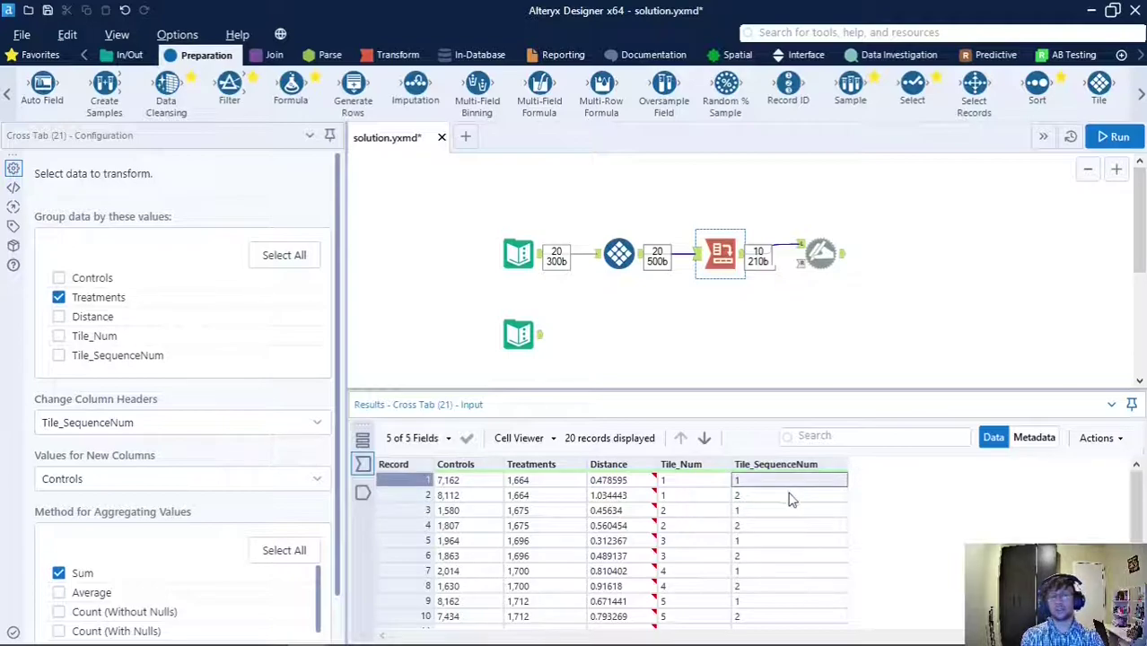
{"action": "left_click", "coordinate": [792, 493]}
{"action": "left_click", "coordinate": [798, 483]}
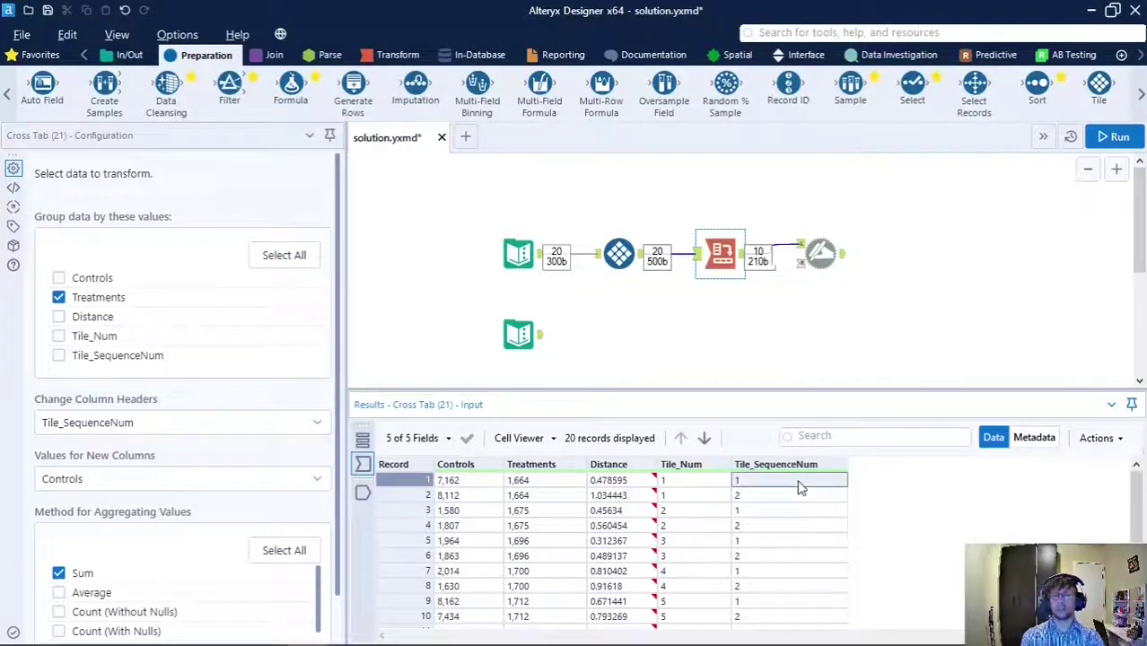
{"action": "left_click", "coordinate": [792, 493]}
{"action": "left_click", "coordinate": [802, 482]}
{"action": "left_click", "coordinate": [796, 493]}
{"action": "left_click", "coordinate": [795, 483]}
{"action": "left_click", "coordinate": [539, 495]}
{"action": "left_click", "coordinate": [541, 482]}
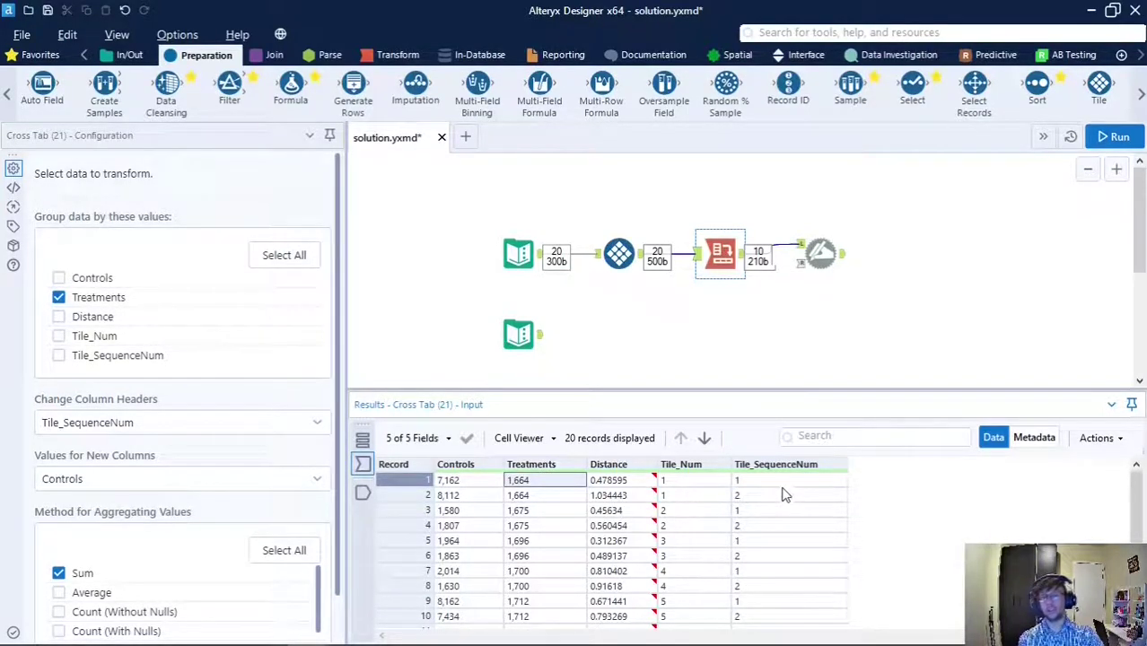
{"action": "left_click", "coordinate": [781, 587]}
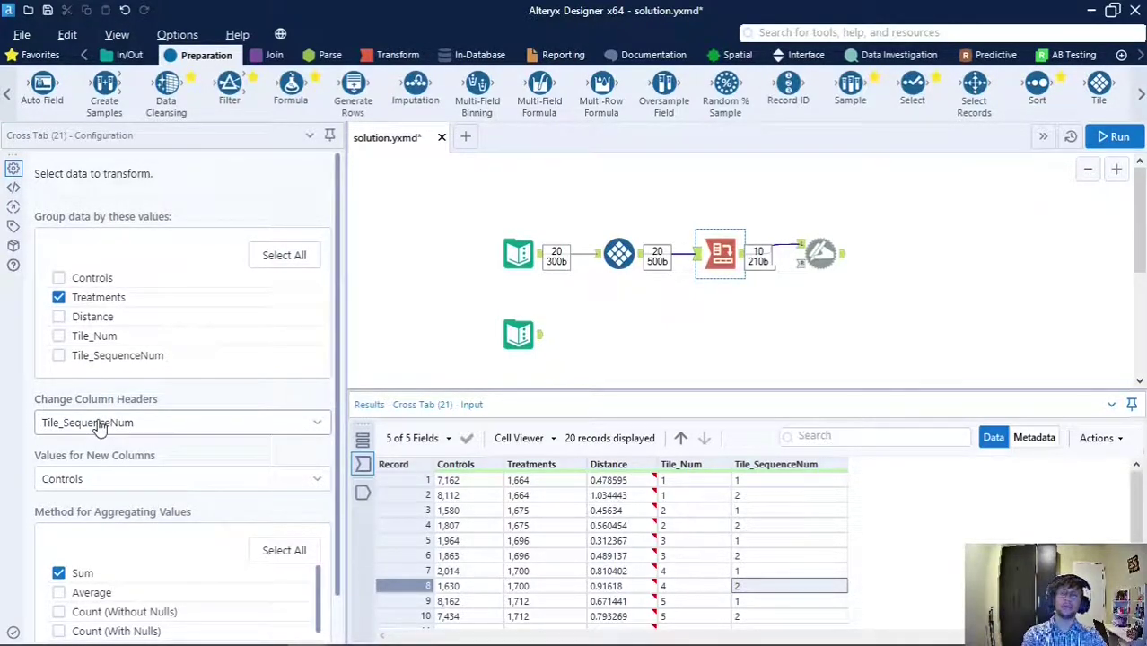
{"action": "left_click", "coordinate": [766, 481]}
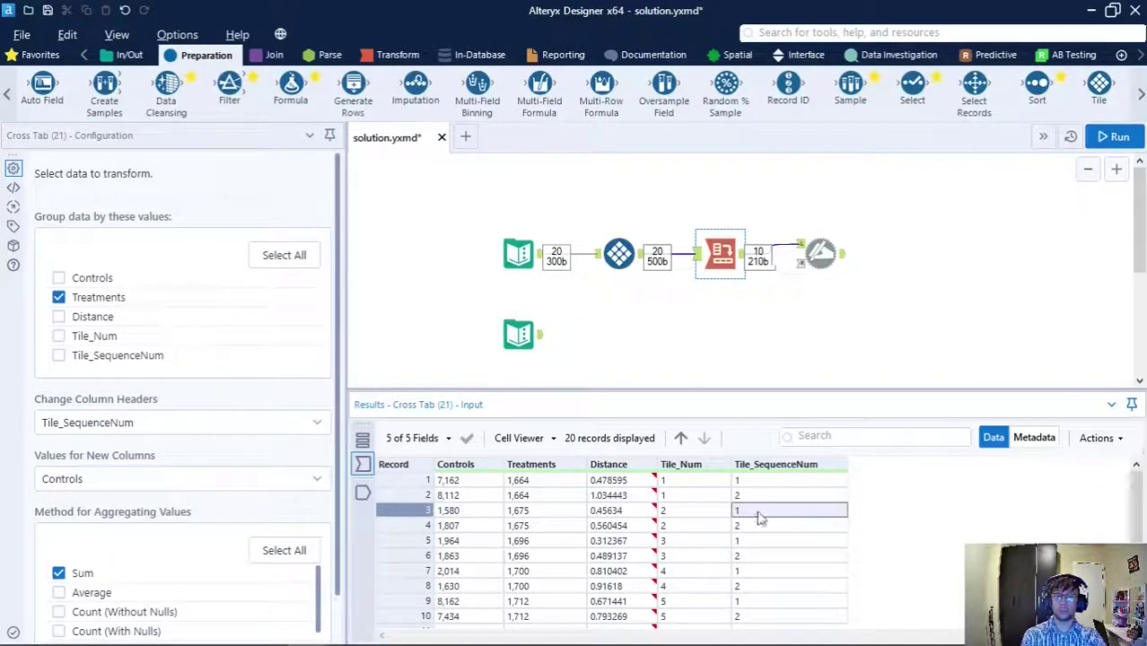
Compare treatment 1664's Controls values in the Cross Tab's input with columns 1 and 2 of its output.
{"action": "left_click", "coordinate": [453, 482]}
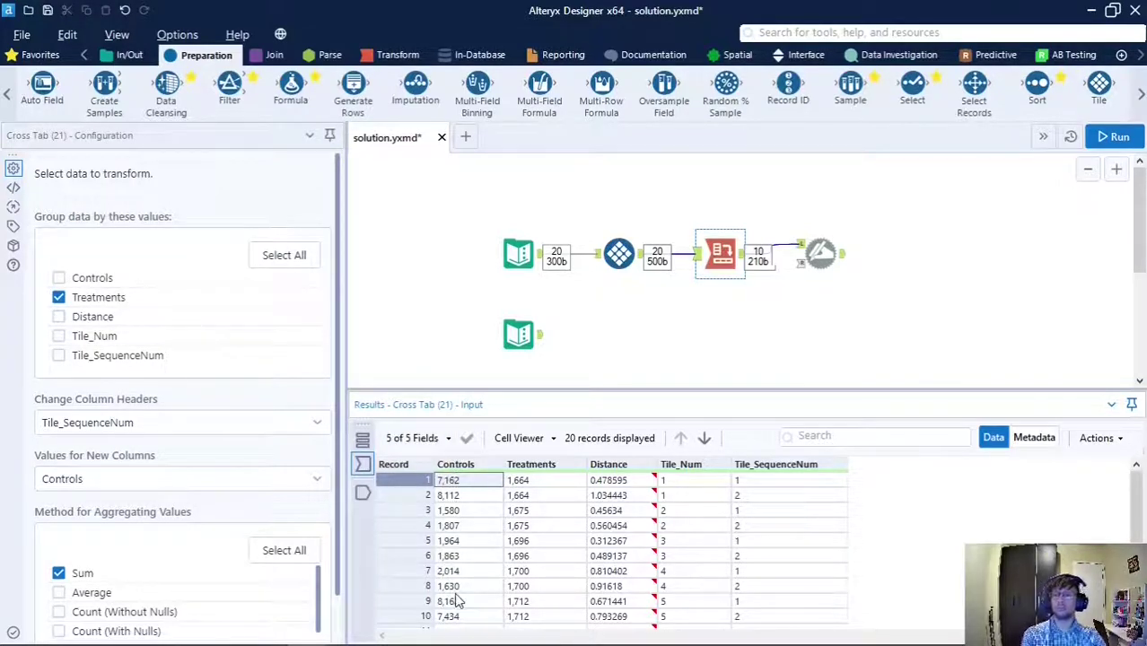
{"action": "left_click", "coordinate": [549, 482]}
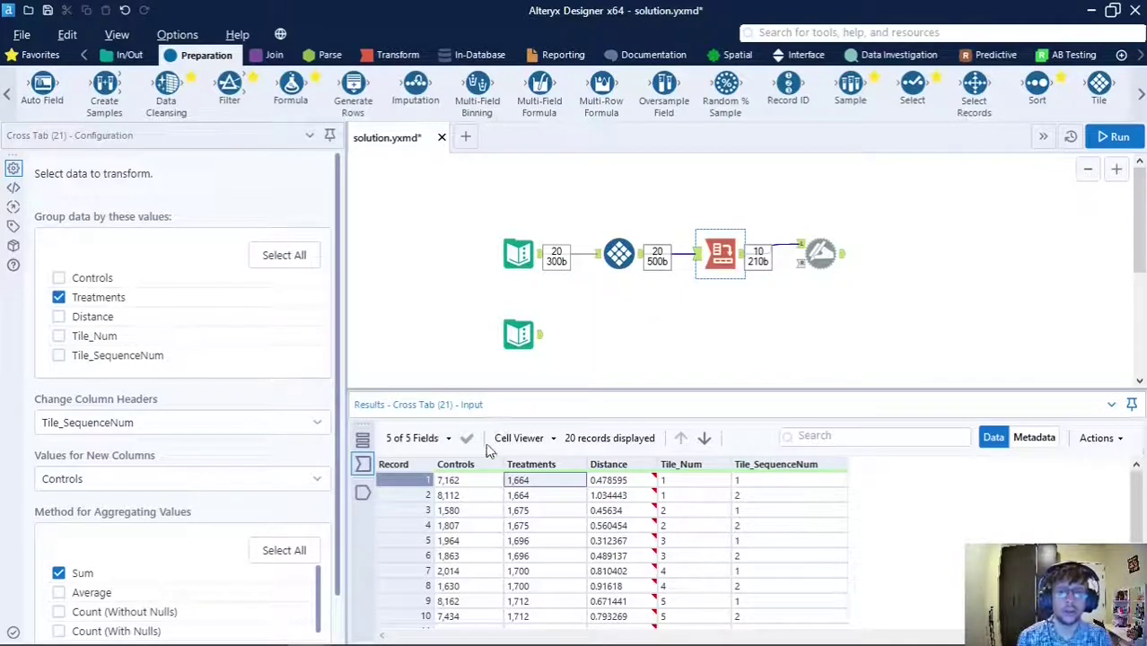
{"action": "left_click", "coordinate": [364, 493]}
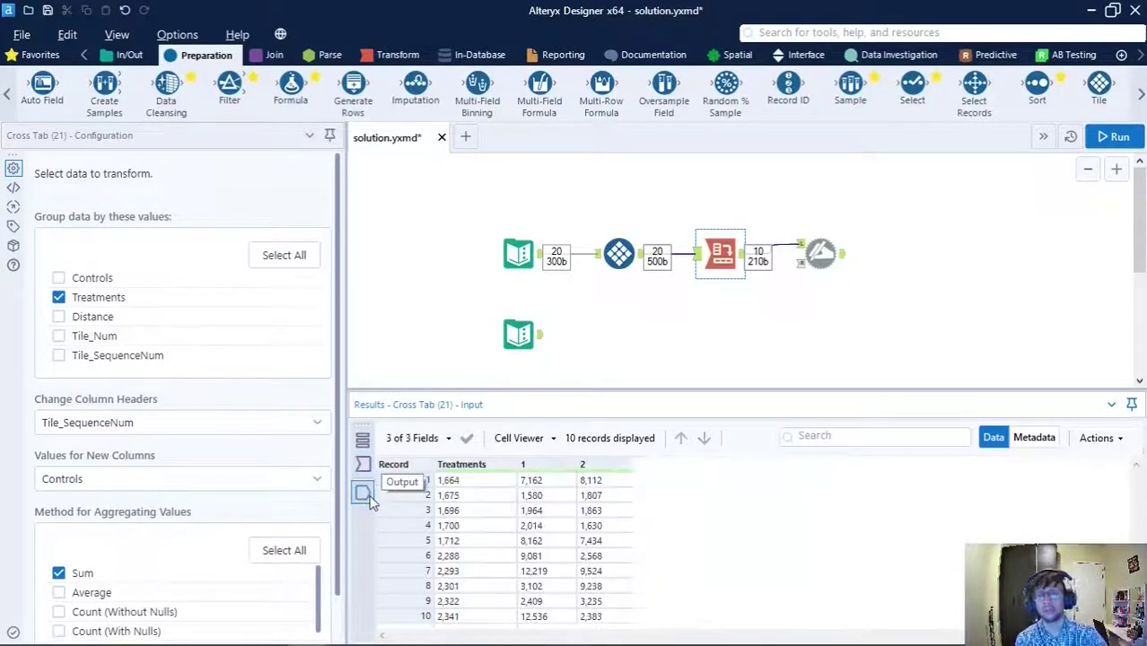
{"action": "left_click", "coordinate": [474, 485]}
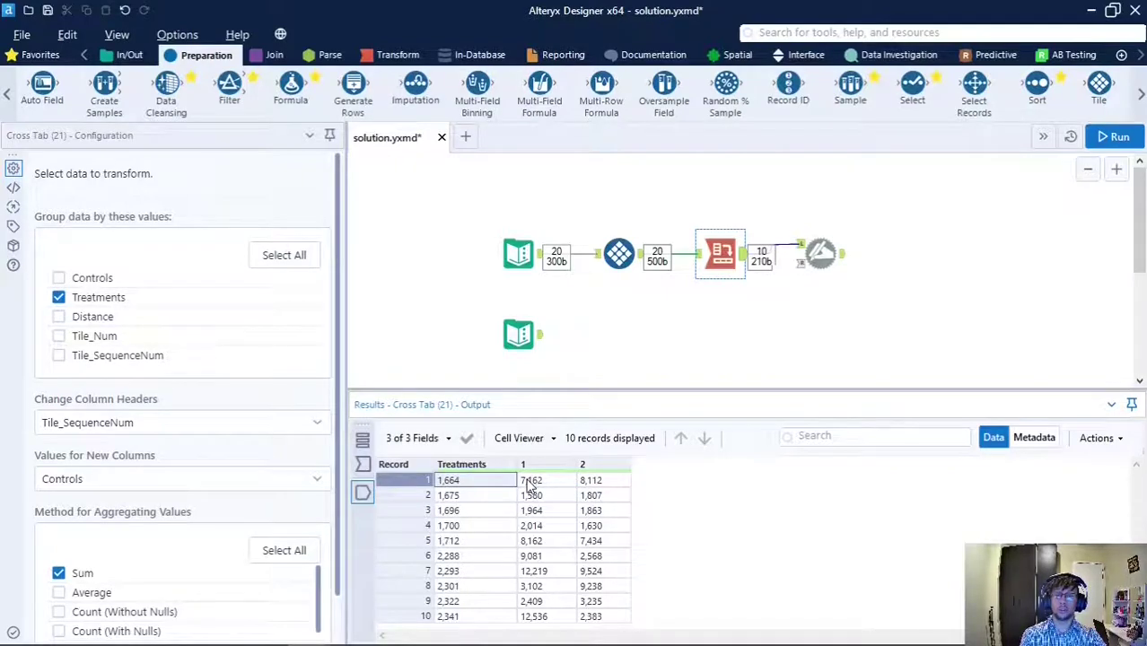
{"action": "left_click", "coordinate": [535, 485]}
{"action": "left_click", "coordinate": [589, 481]}
{"action": "left_click", "coordinate": [543, 481]}
{"action": "left_click", "coordinate": [589, 481]}
{"action": "left_click", "coordinate": [536, 482]}
{"action": "left_click", "coordinate": [592, 481]}
{"action": "left_click", "coordinate": [486, 483]}
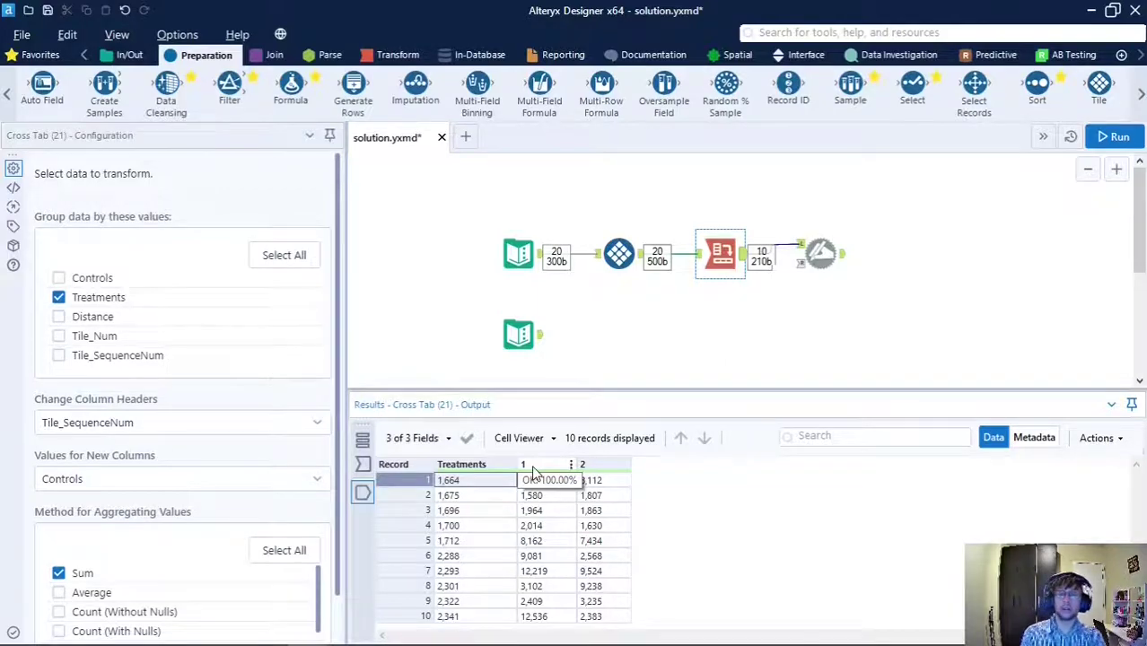
Review the rename modes available in the Dynamic Rename tool after the Cross Tab and choose Add Prefix/Suffix.
{"action": "left_click", "coordinate": [821, 254]}
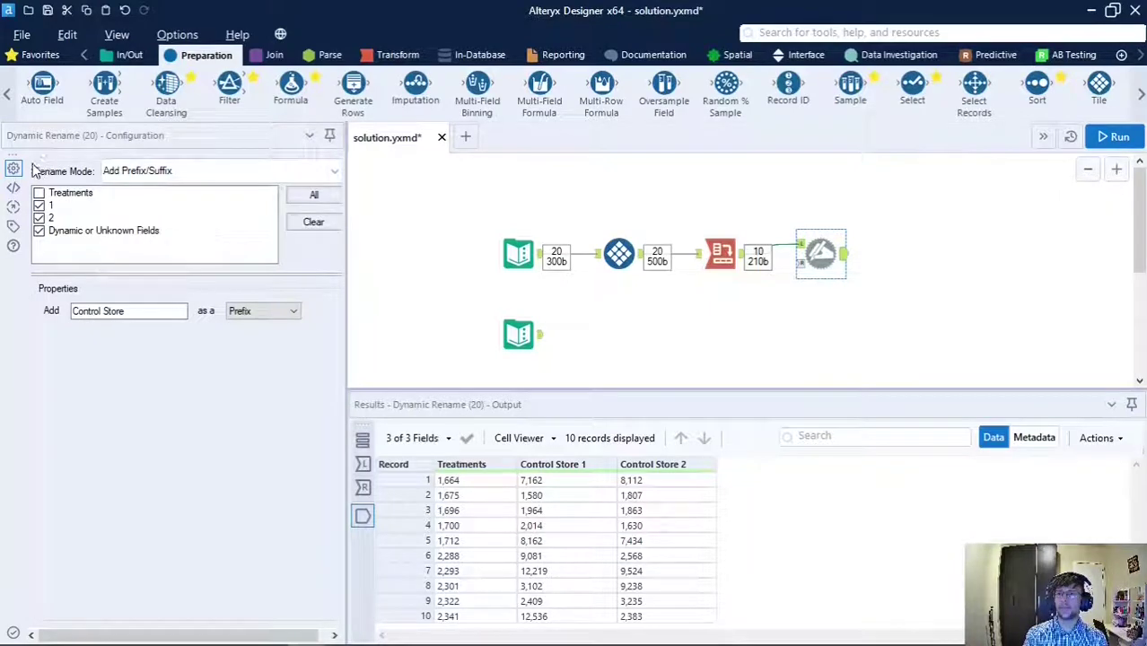
{"action": "left_click", "coordinate": [280, 177]}
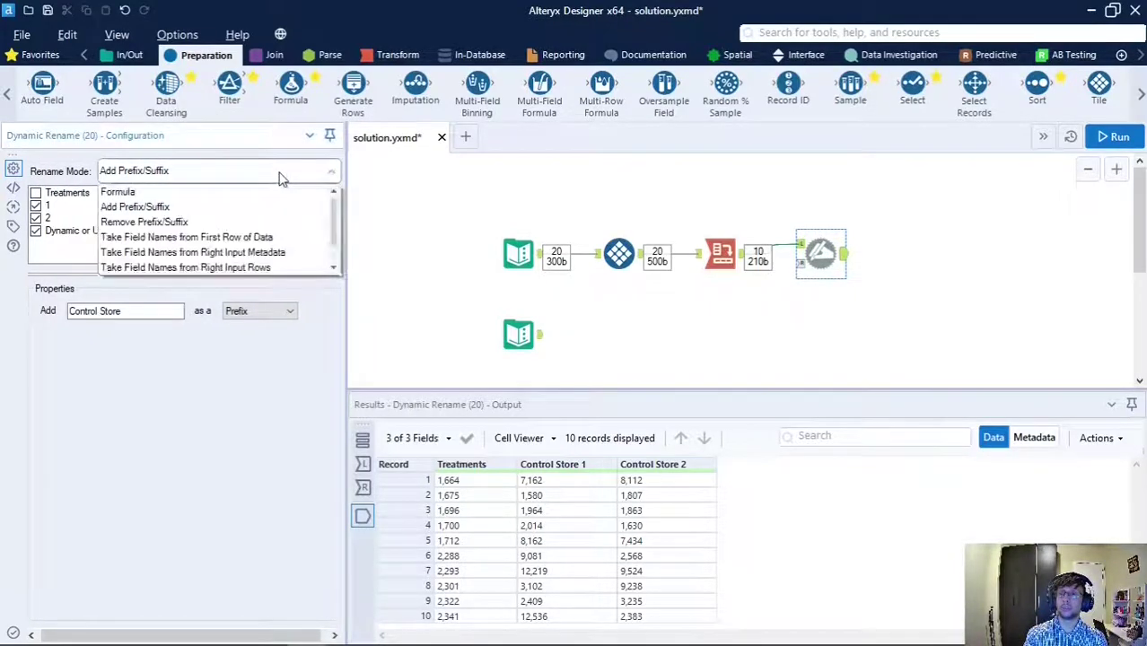
{"action": "left_click", "coordinate": [175, 213]}
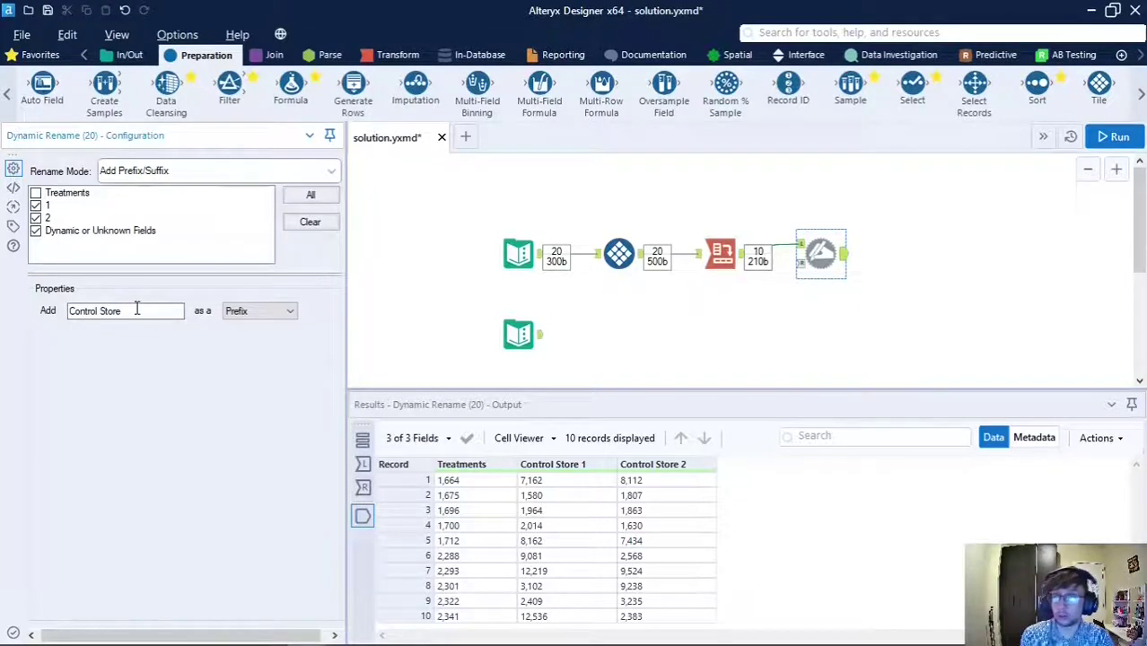
Examine the Control Store text added by the Dynamic Rename and its placement options, choosing Prefix.
{"action": "left_click_drag", "start_coordinate": [136, 308], "coordinate": [40, 312]}
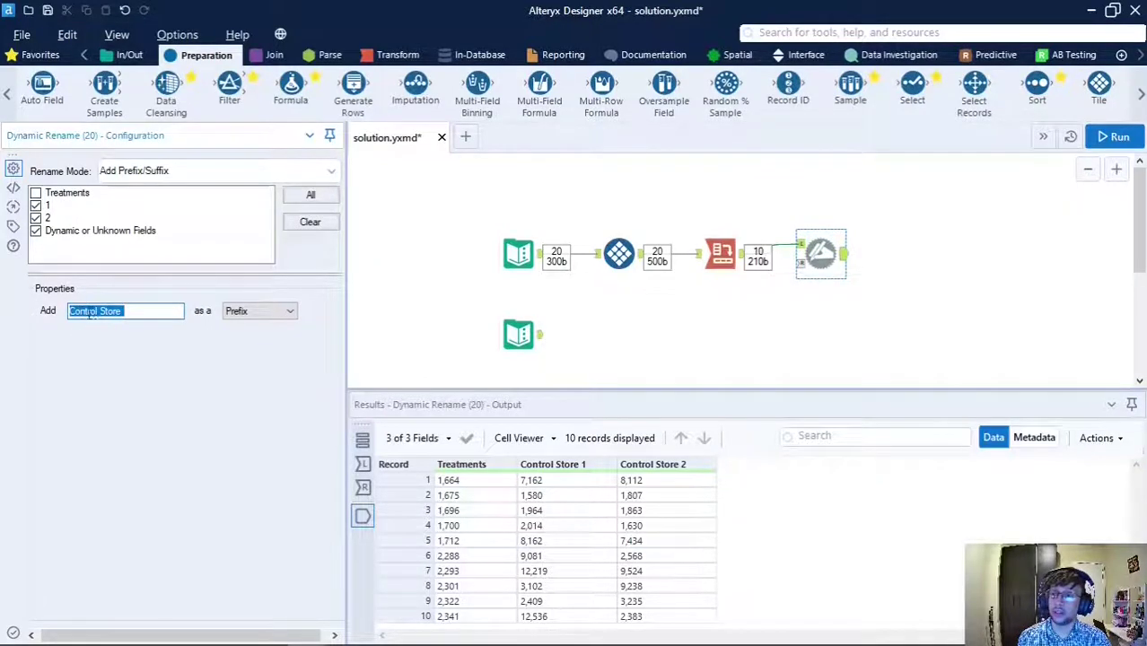
{"action": "left_click", "coordinate": [151, 313]}
{"action": "key", "text": "BackSpace"}
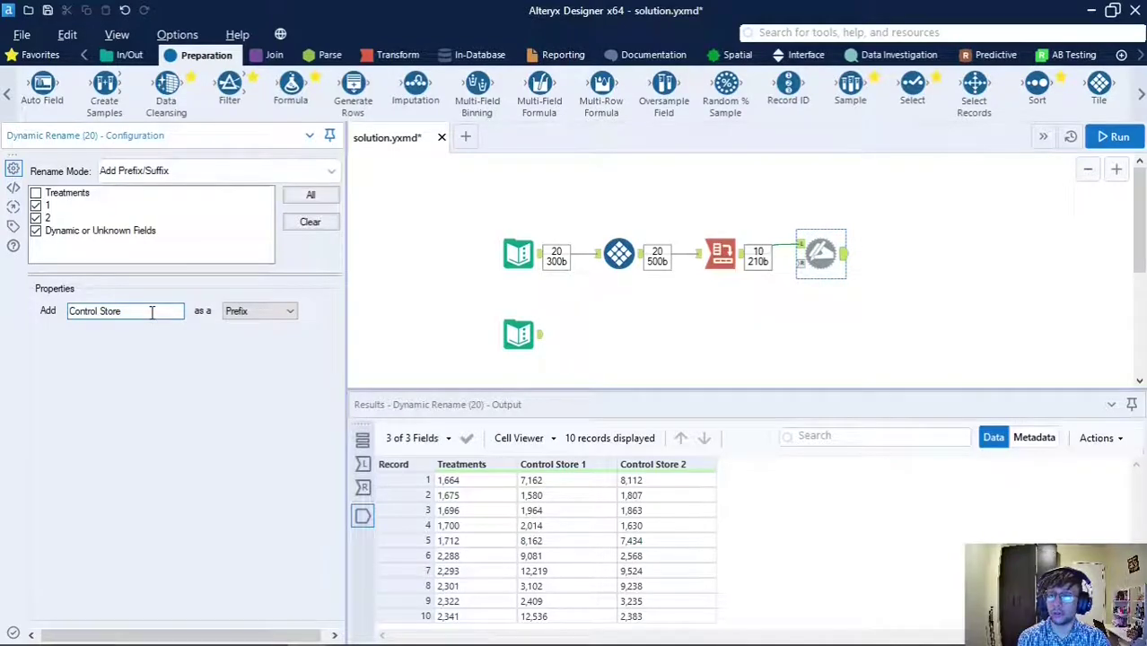
{"action": "left_click", "coordinate": [269, 311]}
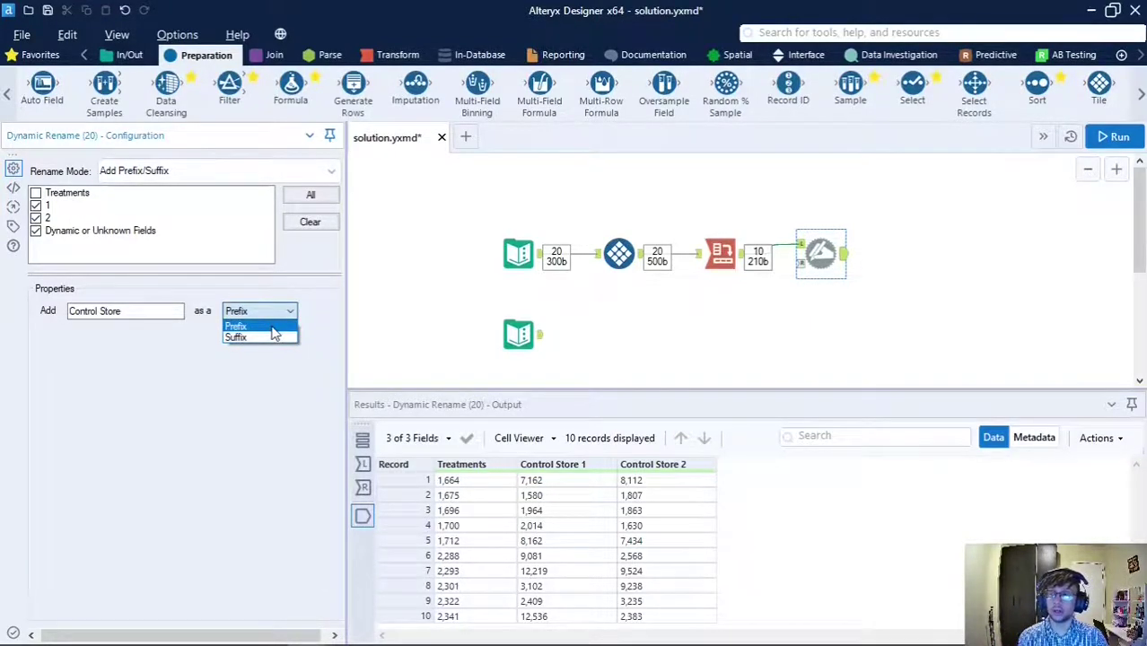
{"action": "left_click", "coordinate": [287, 325]}
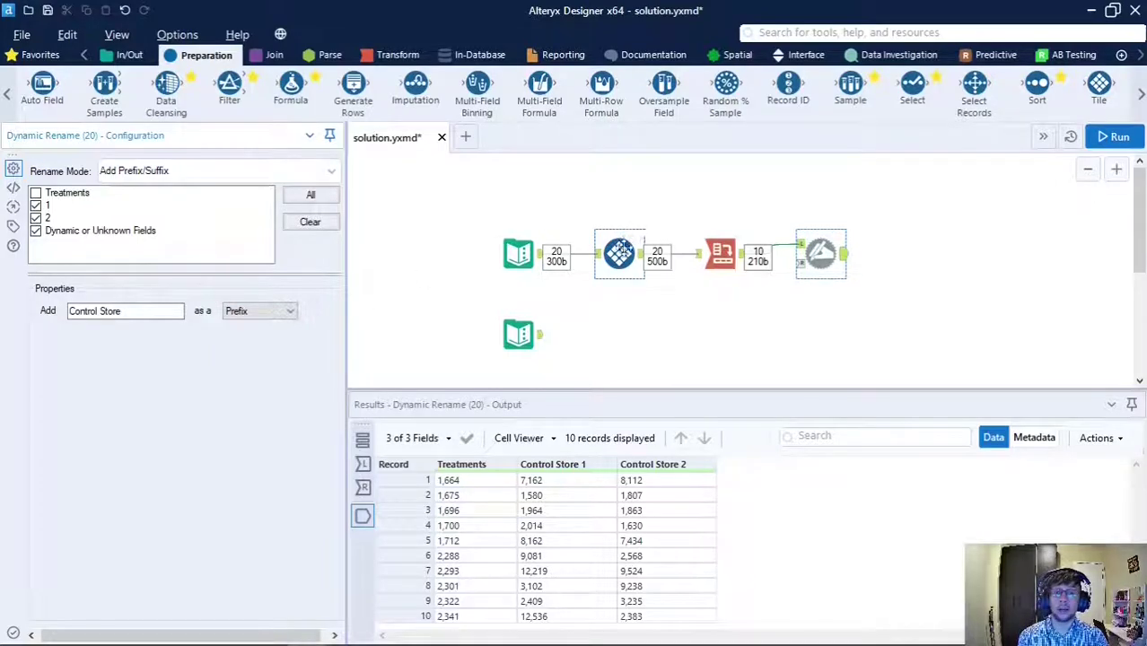